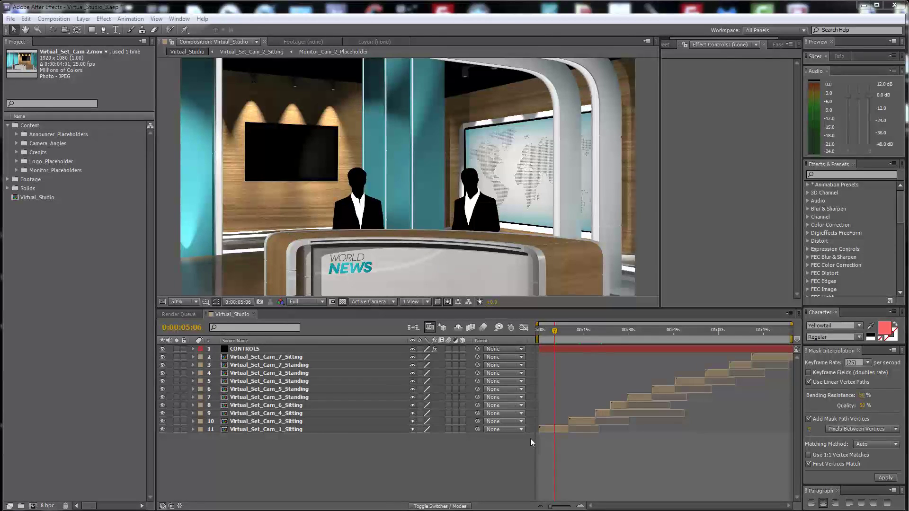
# Select the CONTROLS layer's Basic_Color effect, enlarge the preview, and move to 0:00:07:19
pyautogui.click(547, 430)
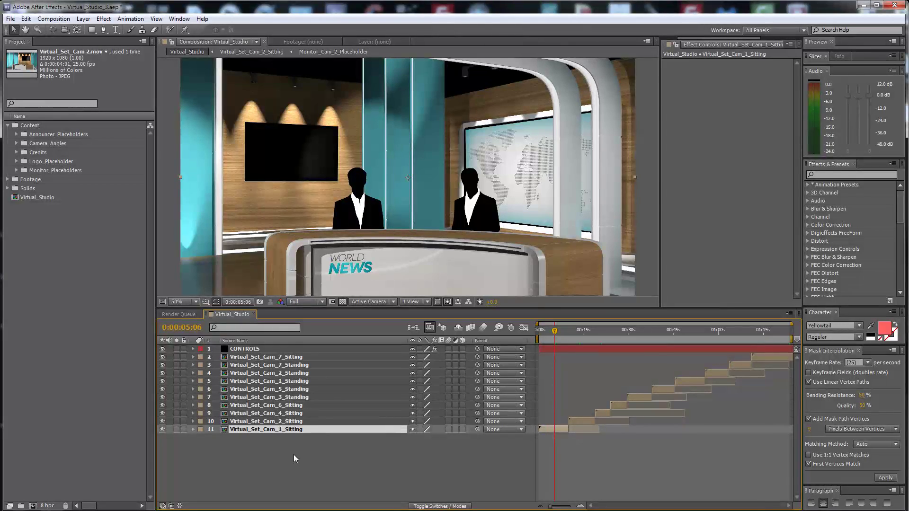
pyautogui.click(246, 351)
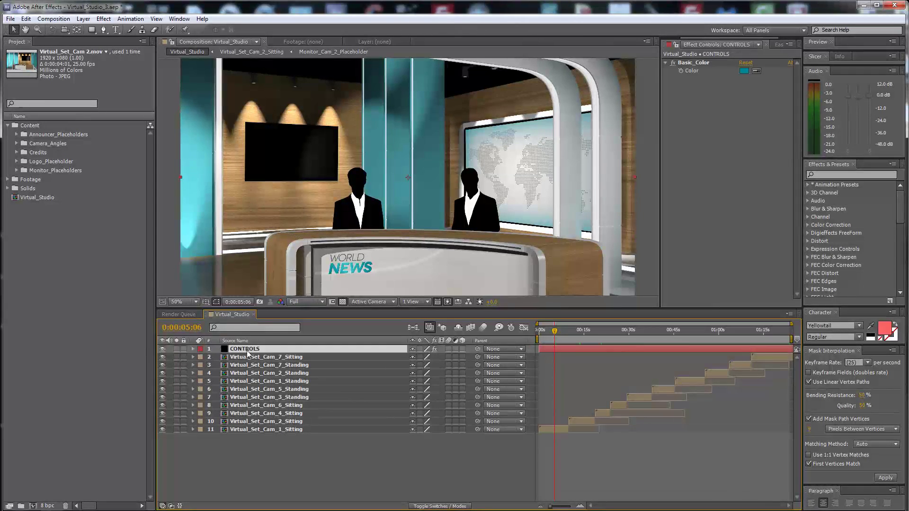
pyautogui.moveTo(559, 311); pyautogui.dragTo(559, 333)
pyautogui.click(563, 354)
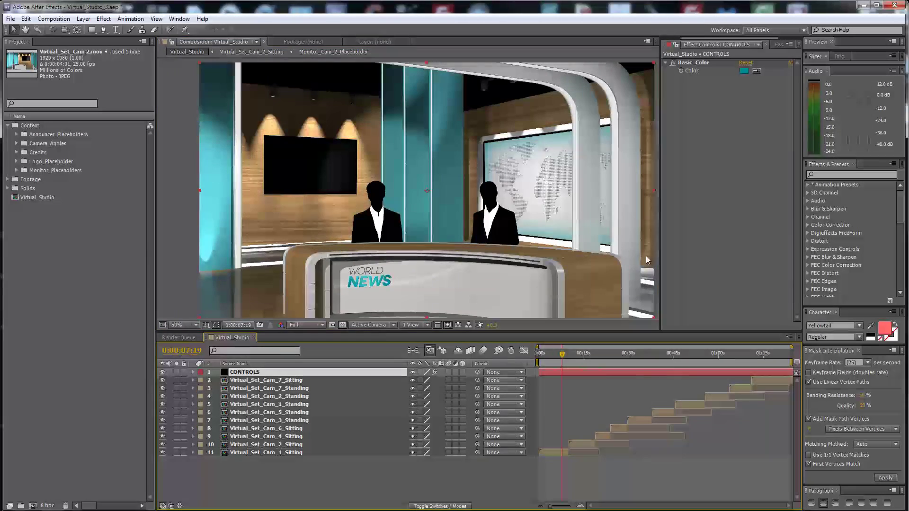
pyautogui.click(745, 70)
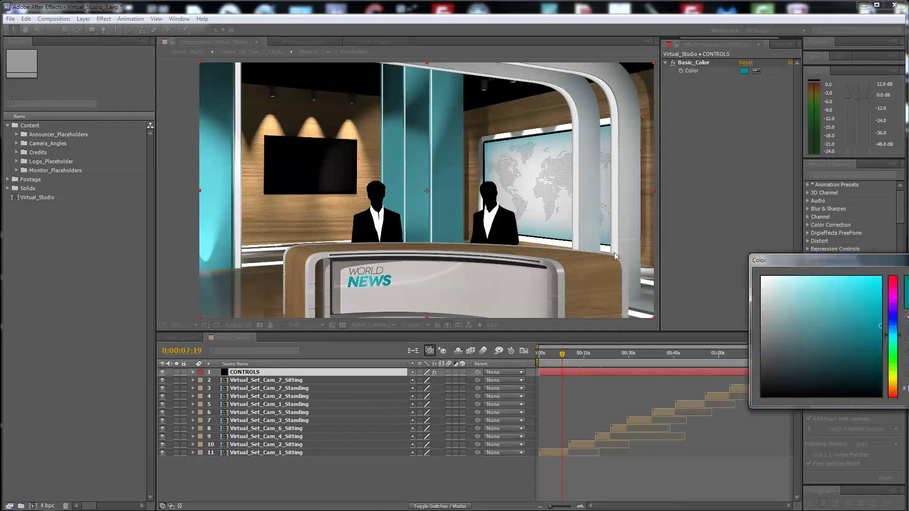
pyautogui.moveTo(823, 260); pyautogui.dragTo(582, 251)
pyautogui.moveTo(654, 322); pyautogui.dragTo(647, 349)
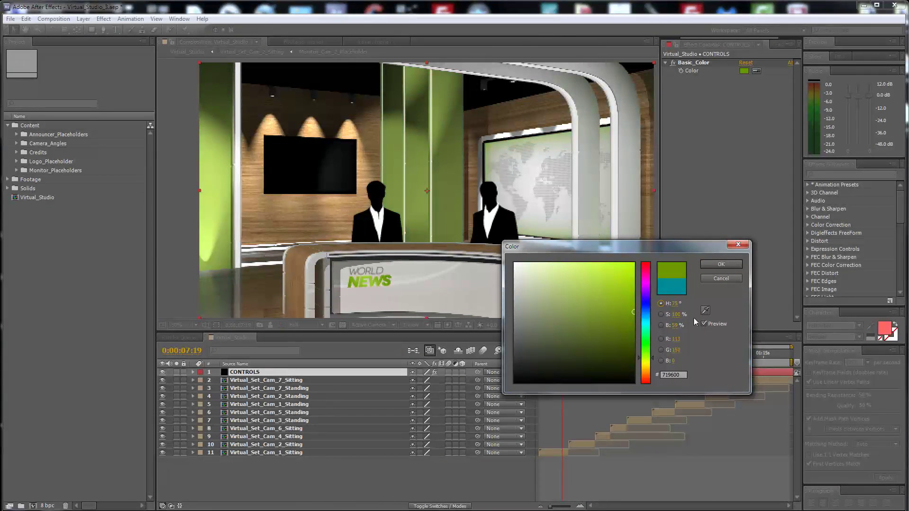
pyautogui.click(721, 278)
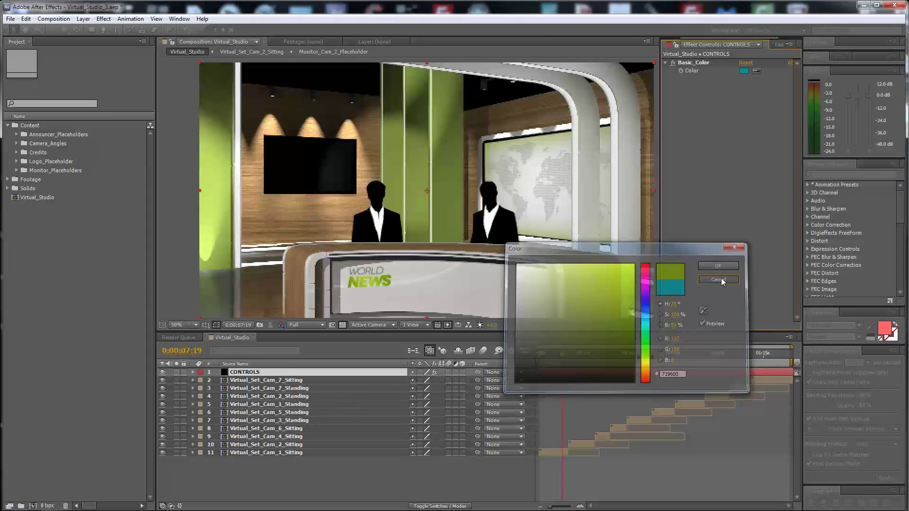
# Preview the Virtual_Set_Cam_3_Standing and Virtual_Set_Cam_1_Standing camera angles
pyautogui.click(558, 455)
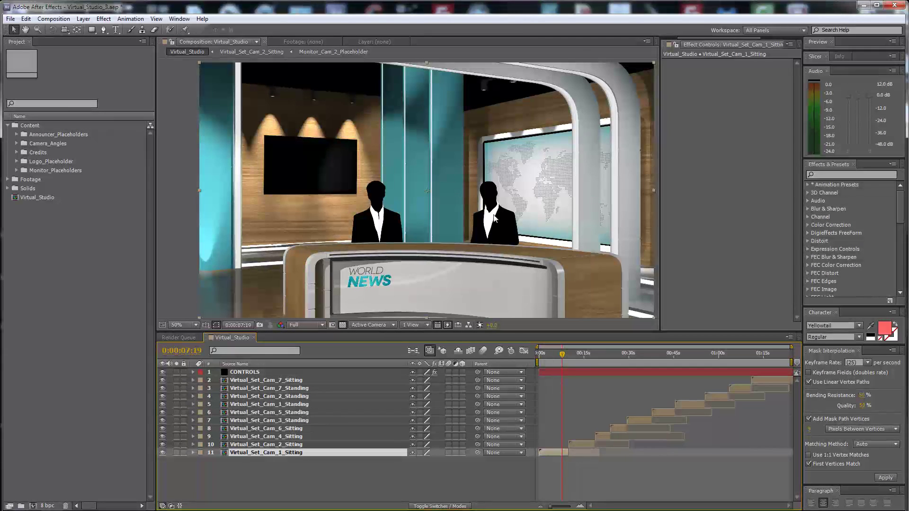
pyautogui.click(284, 421)
pyautogui.click(638, 354)
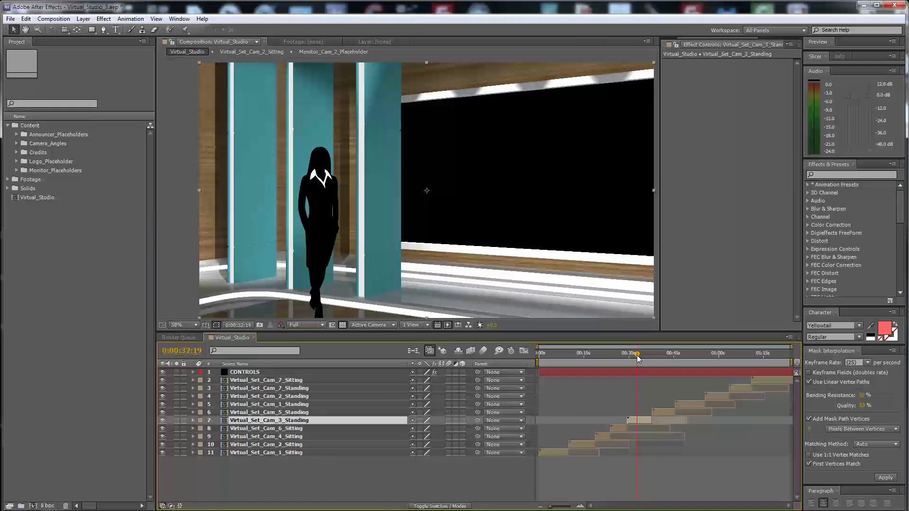
pyautogui.click(288, 405)
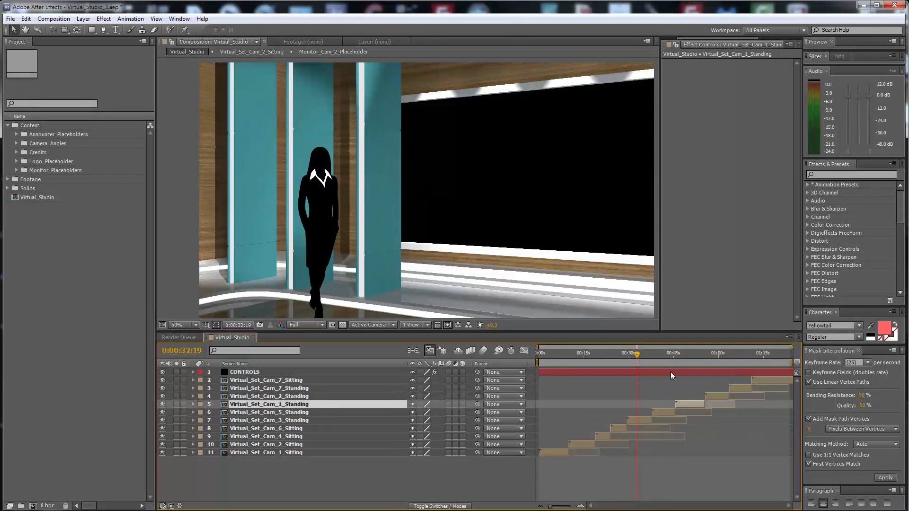
pyautogui.click(686, 354)
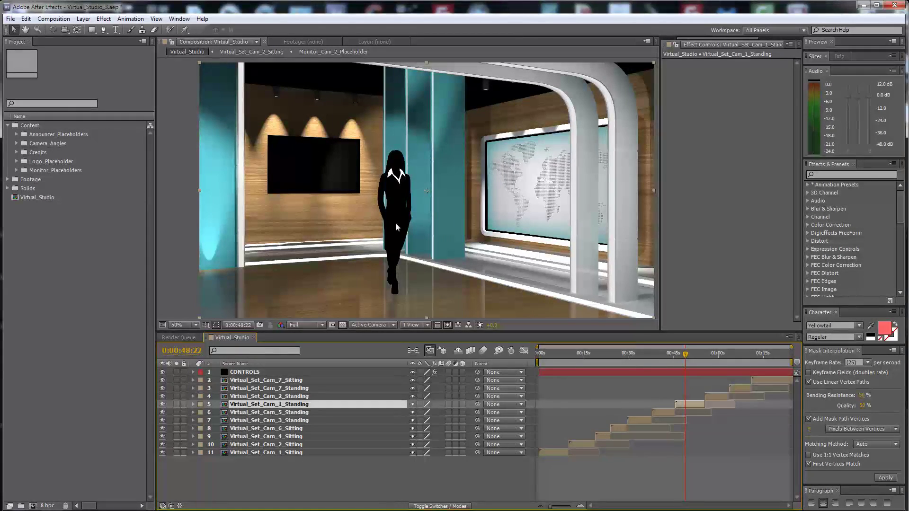
# Return to the desk shot at 0:00:07:07 and open the Virtual_Set_Cam_1_Sitting precomp
pyautogui.click(561, 354)
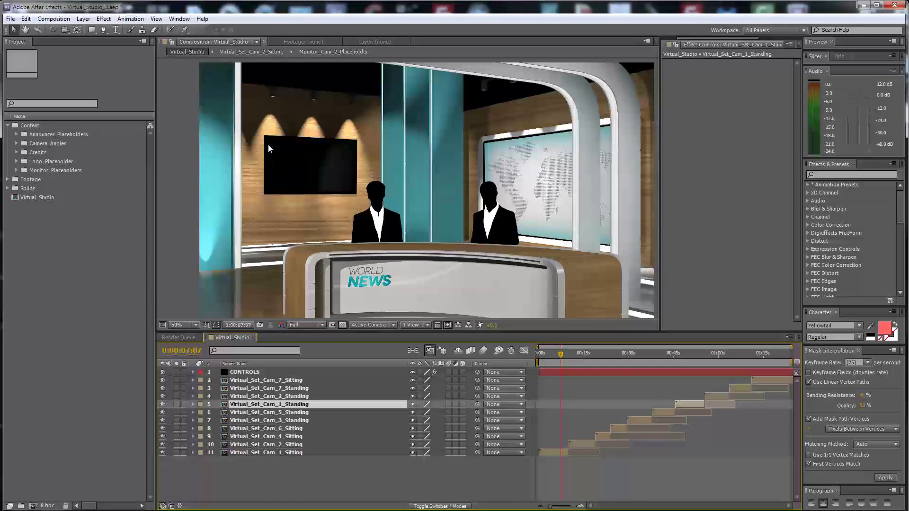
pyautogui.click(555, 452)
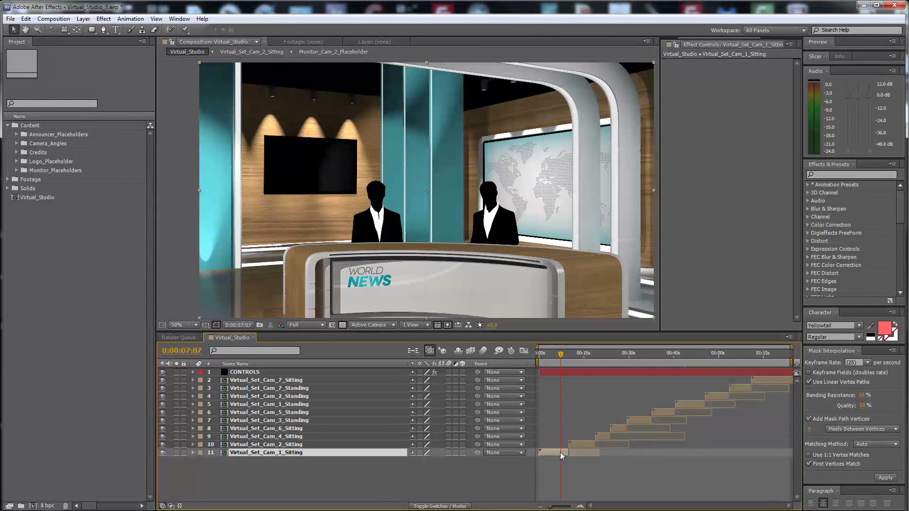
pyautogui.doubleClick(555, 453)
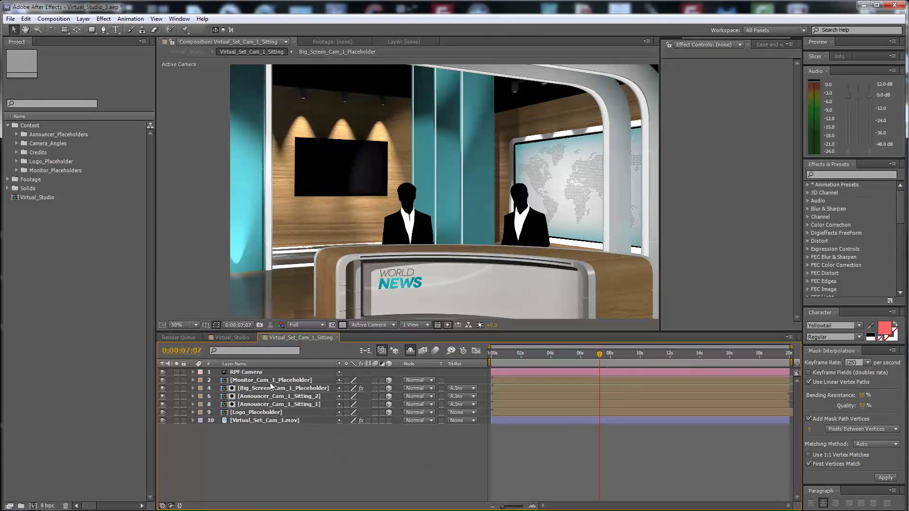
# Import Broadcast_News_Demo.mov and place it in the Monitor_Cam_1_Placeholder composition
pyautogui.click(271, 381)
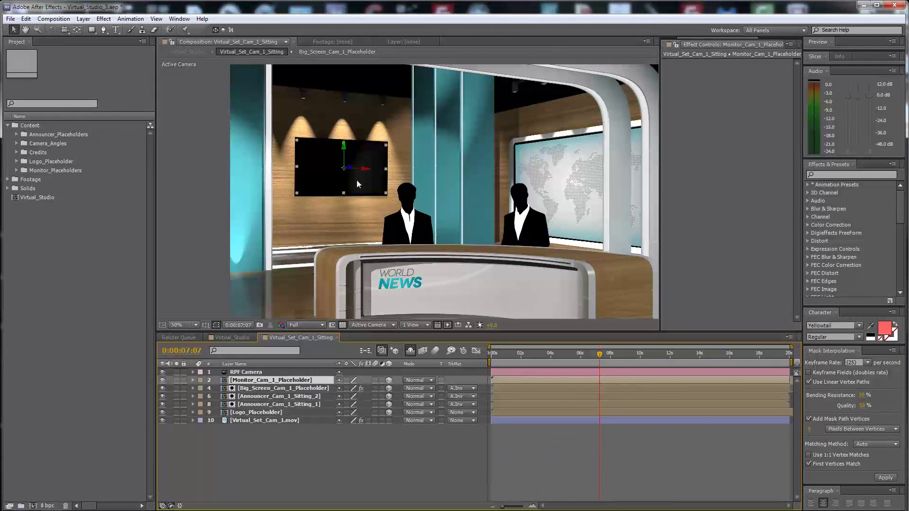
pyautogui.doubleClick(261, 384)
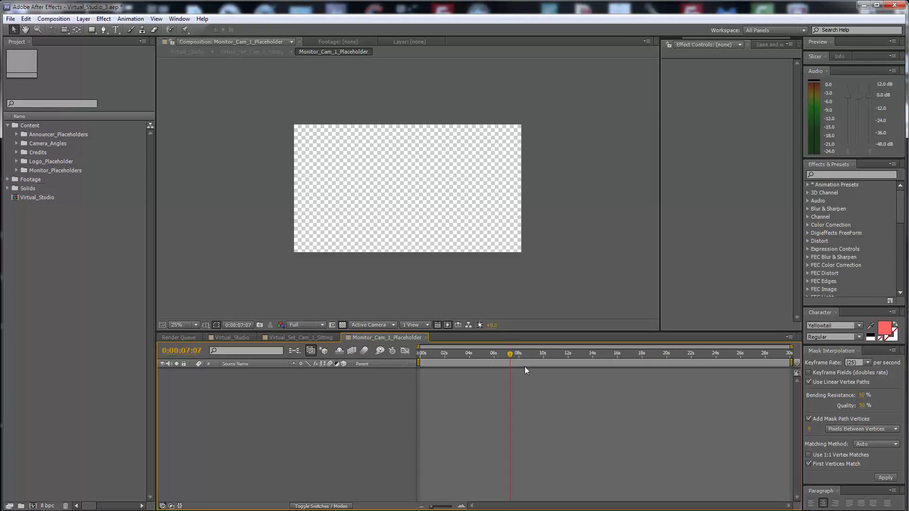
pyautogui.doubleClick(61, 284)
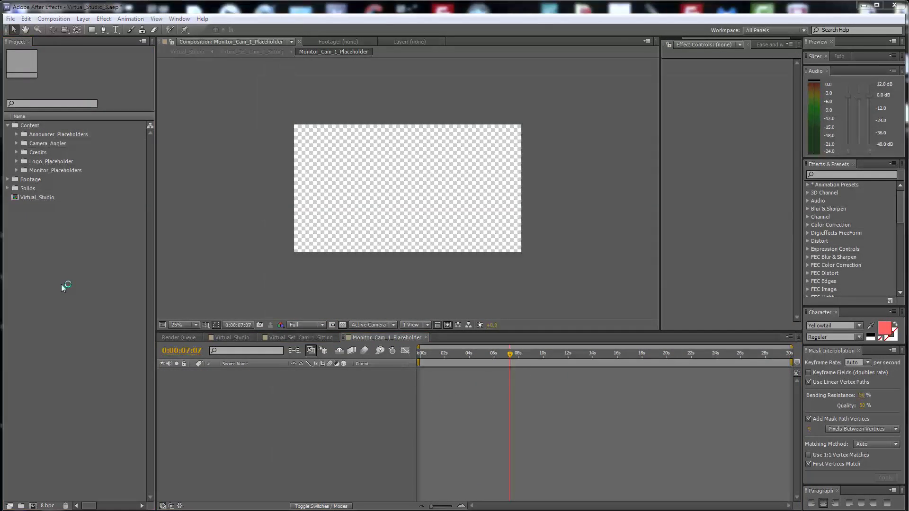
pyautogui.doubleClick(330, 191)
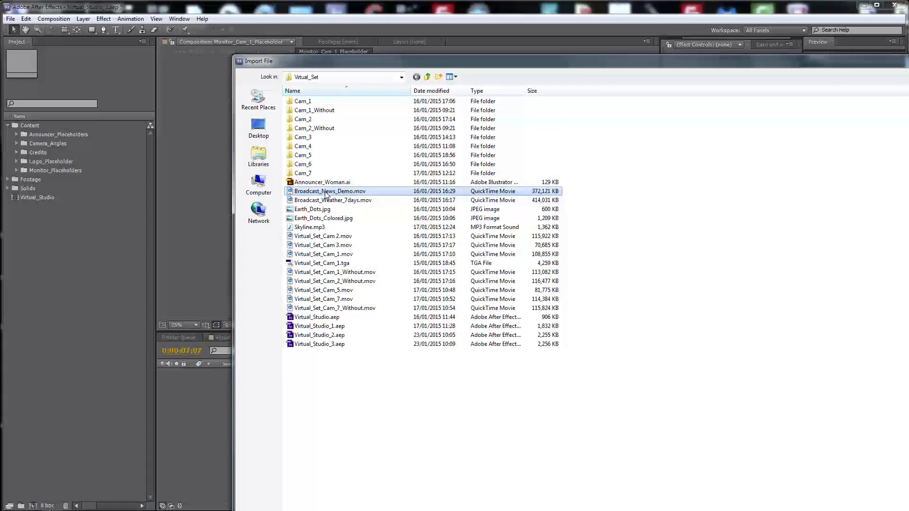
pyautogui.moveTo(53, 127); pyautogui.dragTo(466, 373)
pyautogui.click(469, 353)
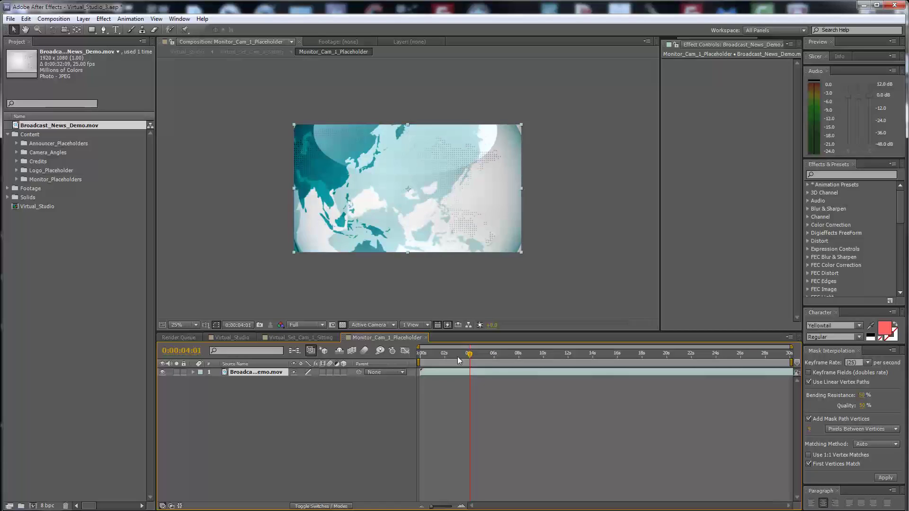
pyautogui.click(426, 337)
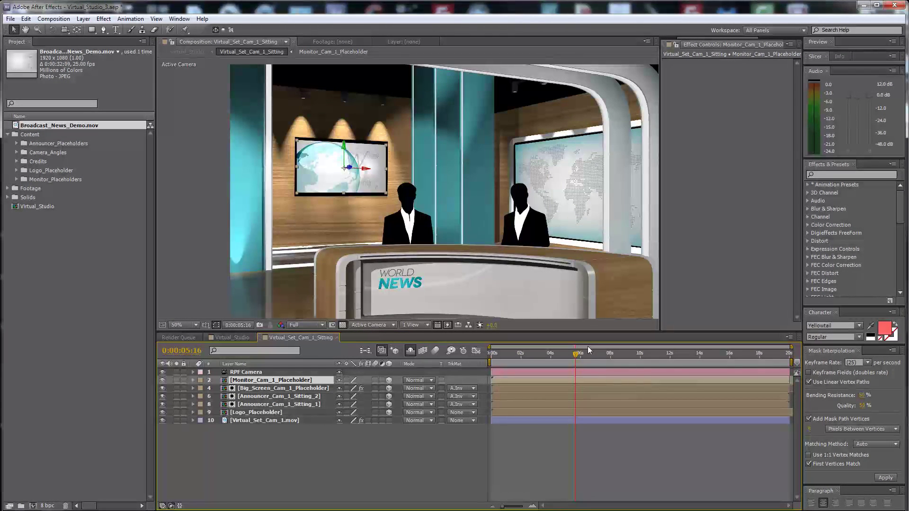
# Scrub to check the monitor footage, toggle the big screen layer, and open Big_Screen_Cam_1_Placeholder
pyautogui.moveTo(595, 356); pyautogui.dragTo(548, 364)
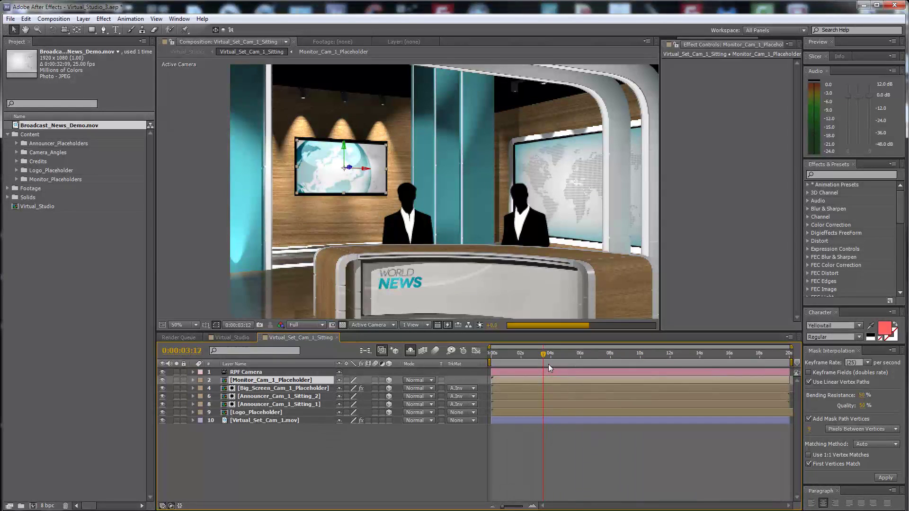
pyautogui.click(290, 449)
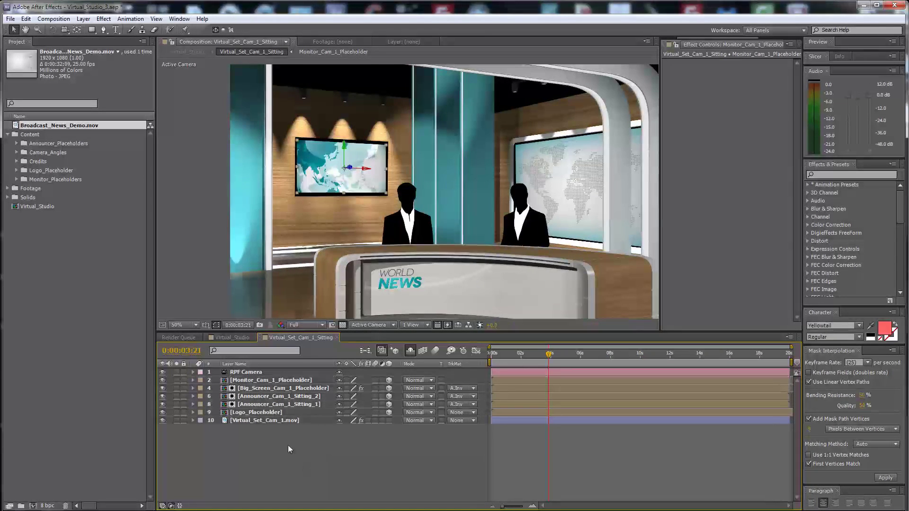
pyautogui.click(279, 389)
pyautogui.click(163, 389)
pyautogui.click(162, 389)
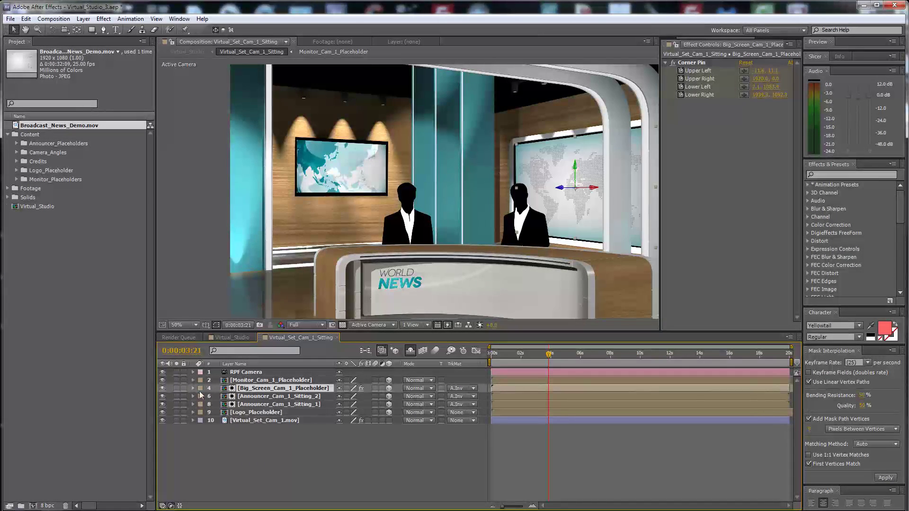
pyautogui.doubleClick(269, 389)
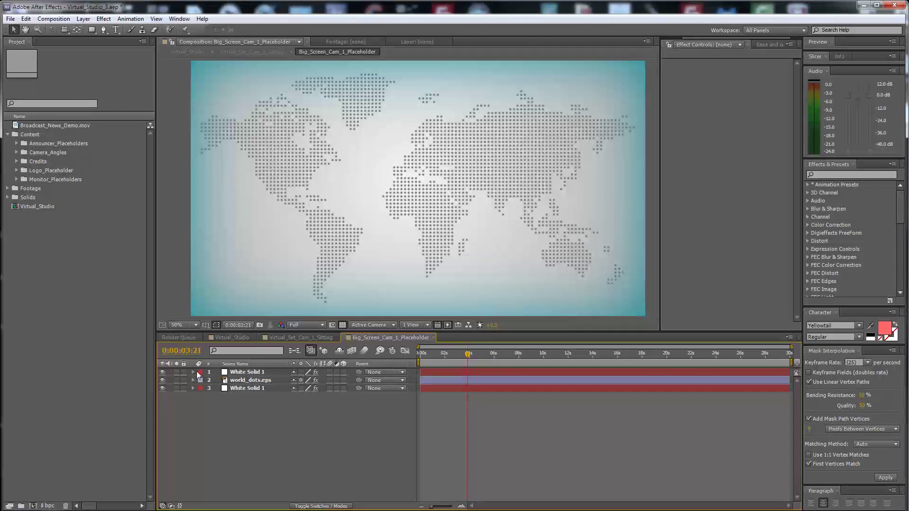
# Try the broadcast footage on the big screen, delete it again, and select Logo_Placeholder
pyautogui.moveTo(34, 126); pyautogui.dragTo(264, 371)
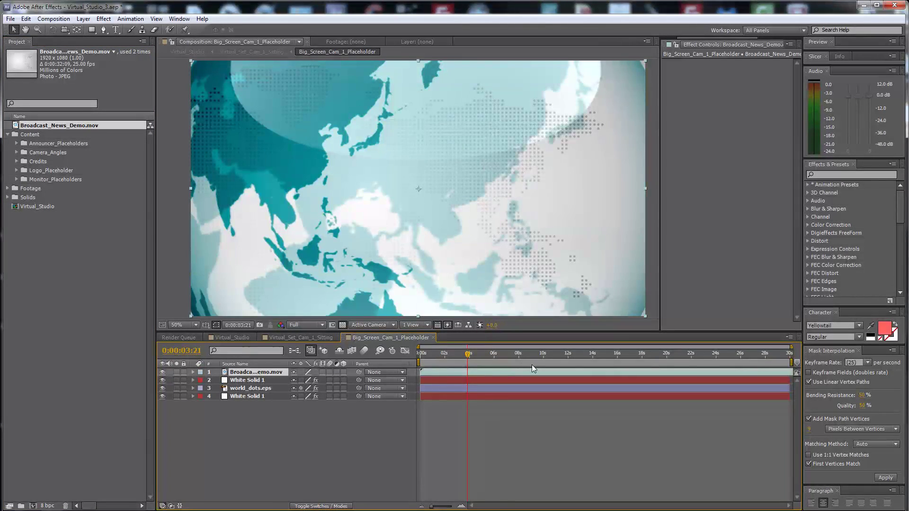
pyautogui.click(313, 337)
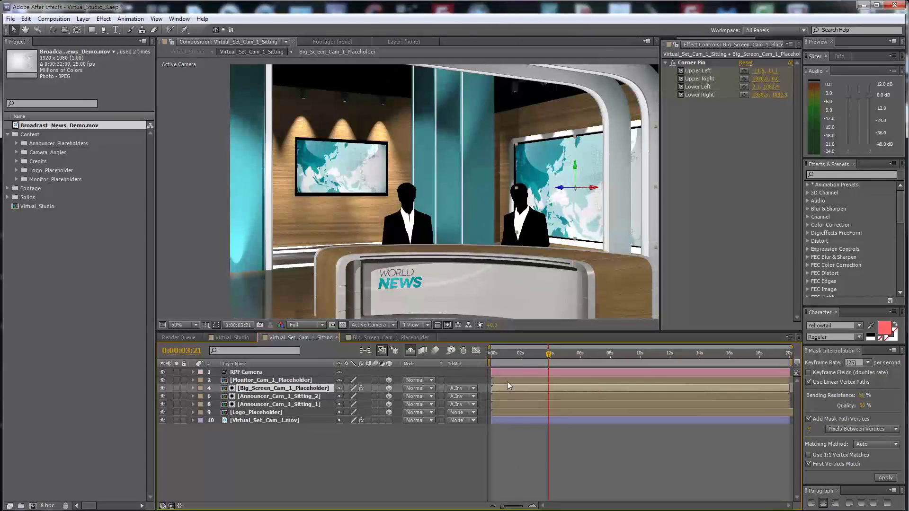
pyautogui.hotkey('shift', 'pageup')
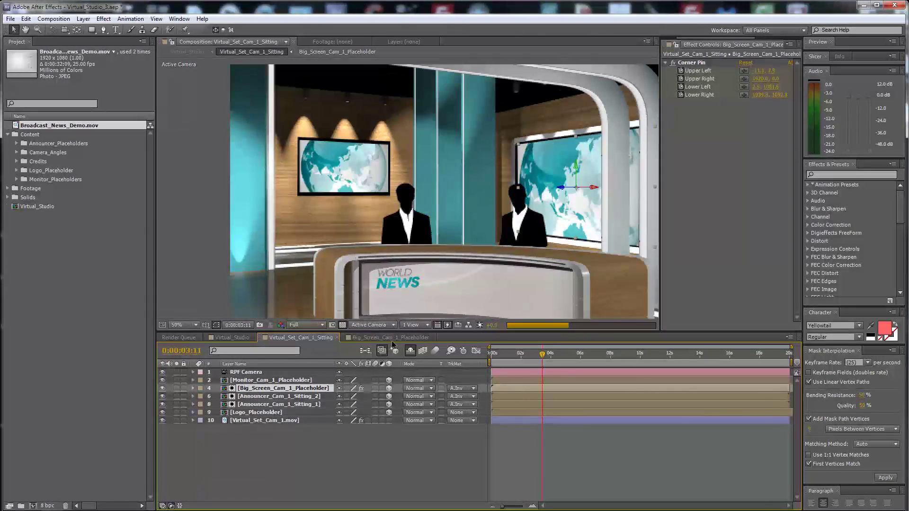
pyautogui.click(386, 337)
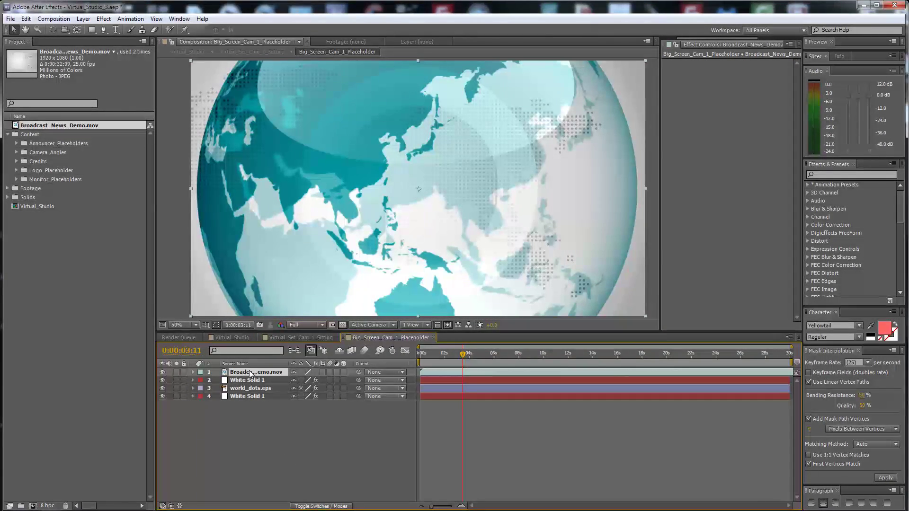
pyautogui.press('Delete')
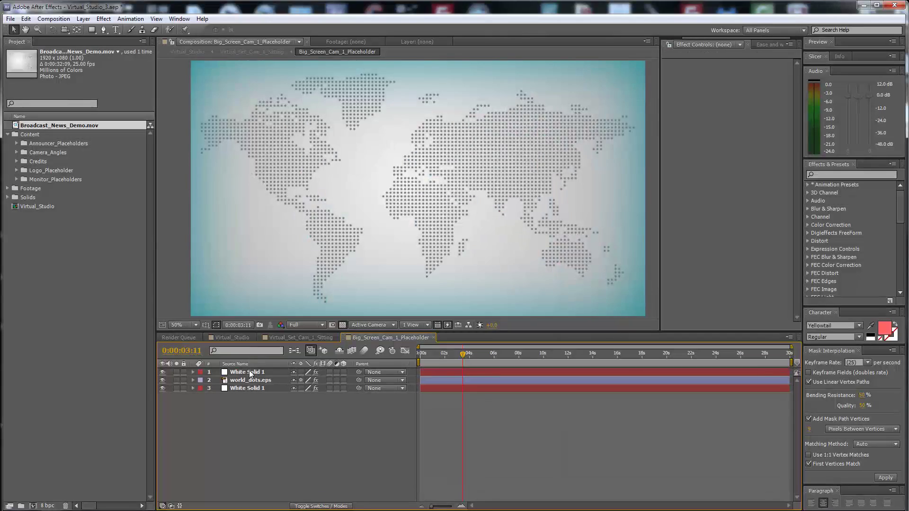
pyautogui.click(434, 338)
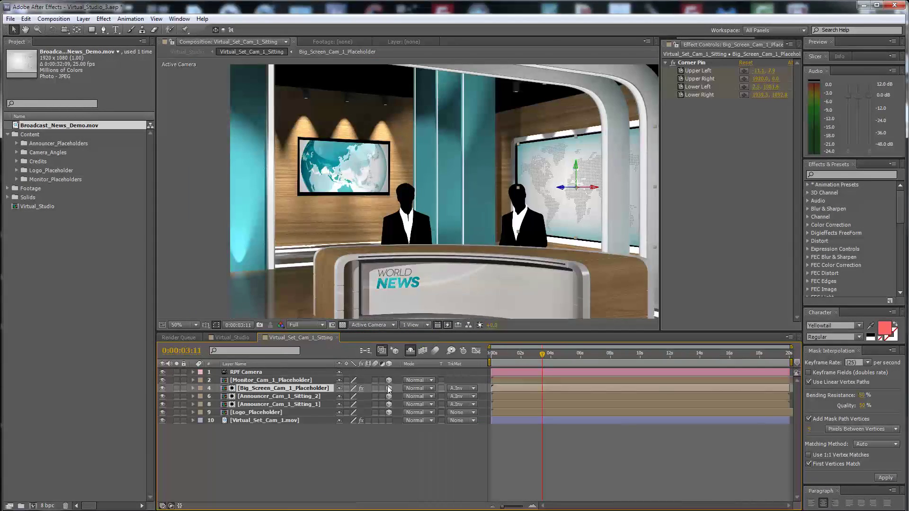
pyautogui.click(257, 413)
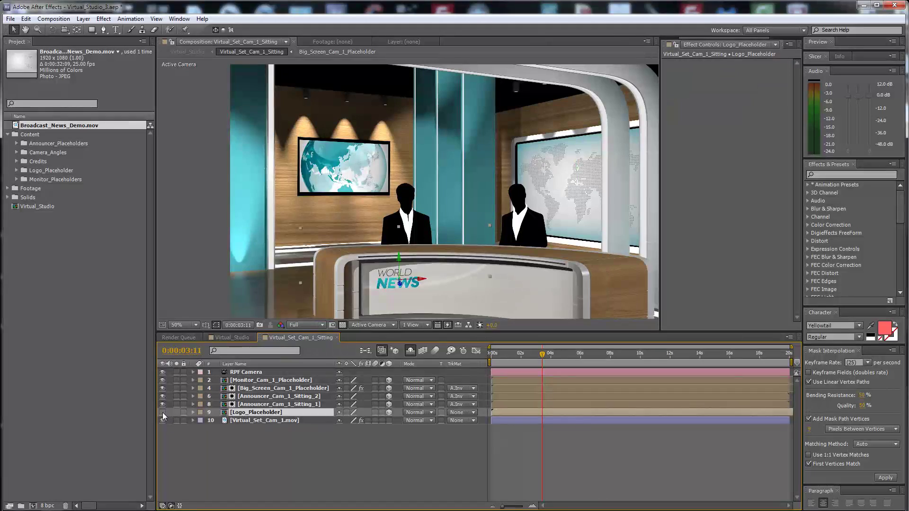
pyautogui.doubleClick(241, 413)
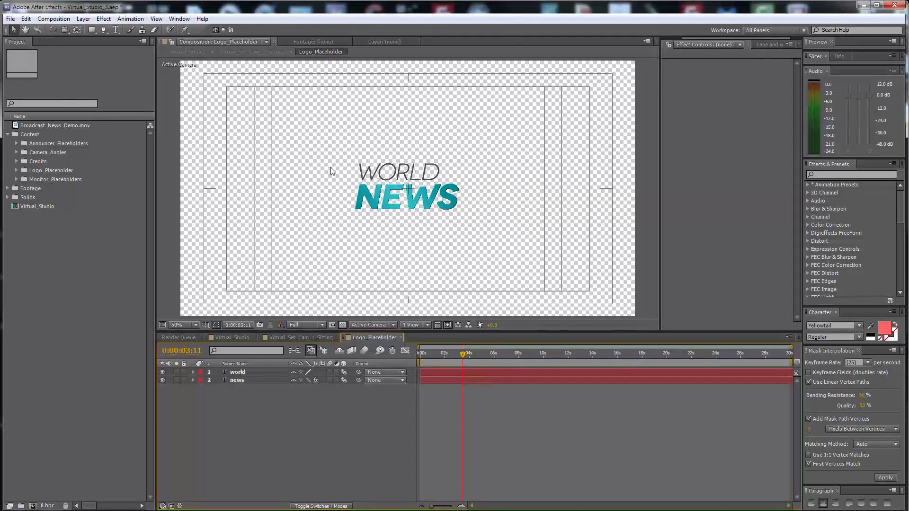
pyautogui.click(400, 337)
pyautogui.click(505, 456)
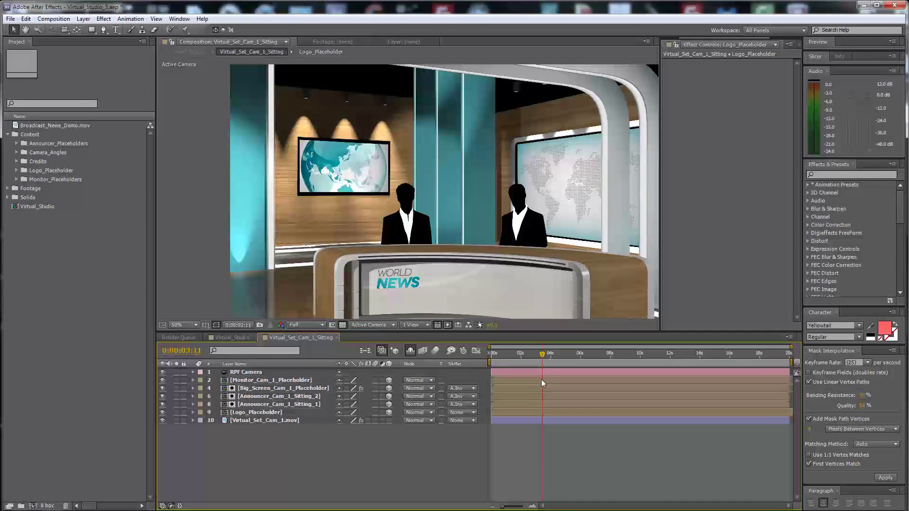
pyautogui.moveTo(512, 357); pyautogui.dragTo(547, 356)
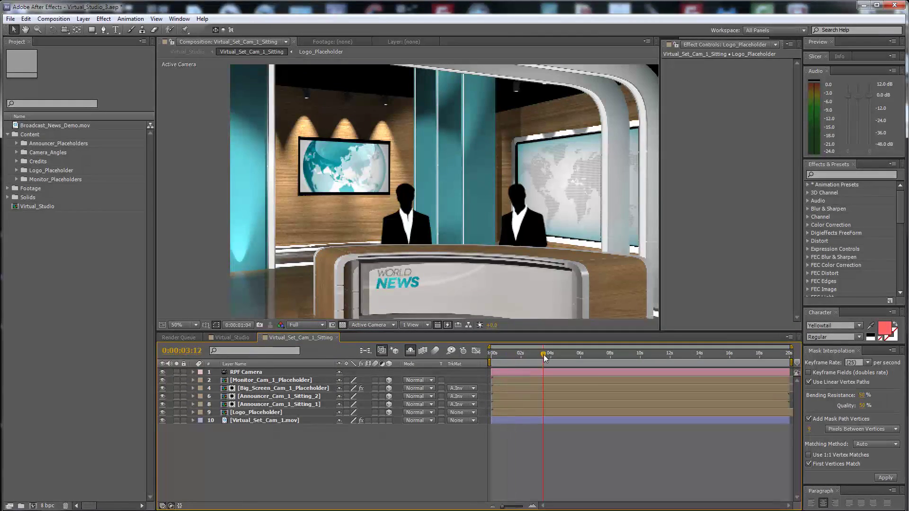
pyautogui.doubleClick(291, 405)
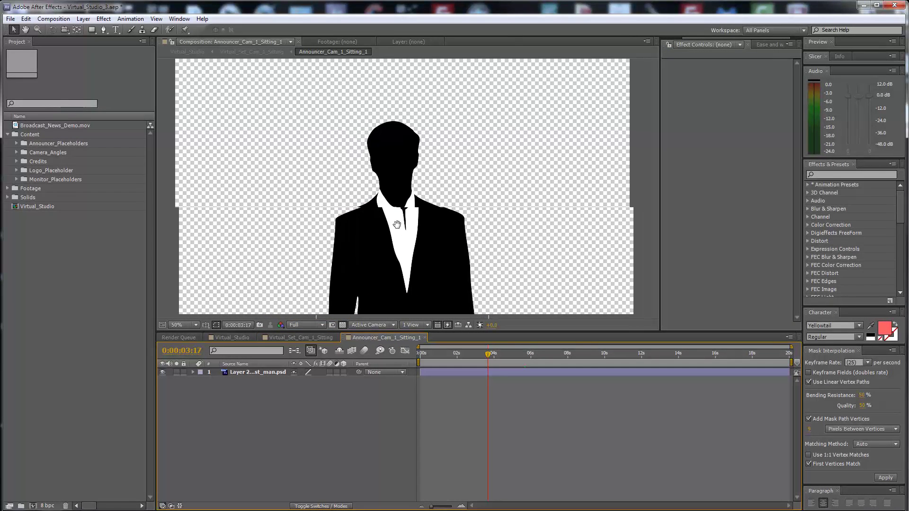
pyautogui.moveTo(506, 330); pyautogui.dragTo(504, 342)
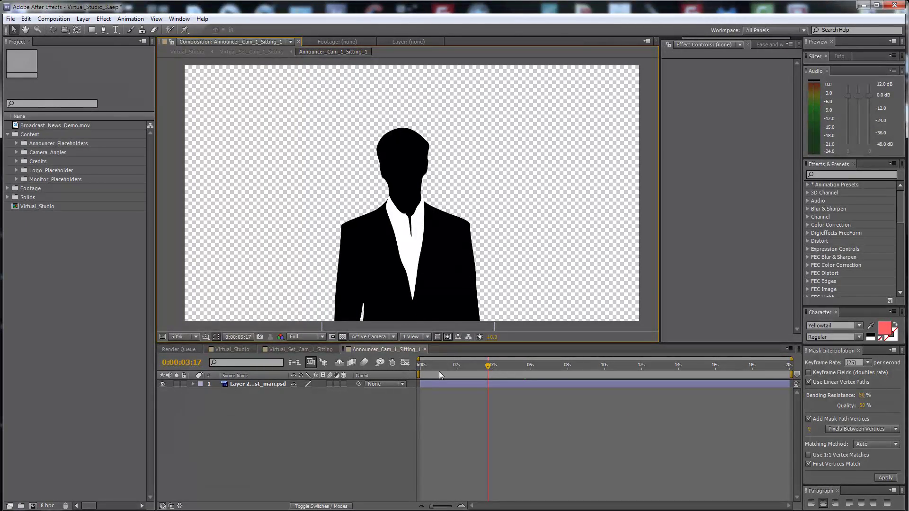
pyautogui.click(425, 349)
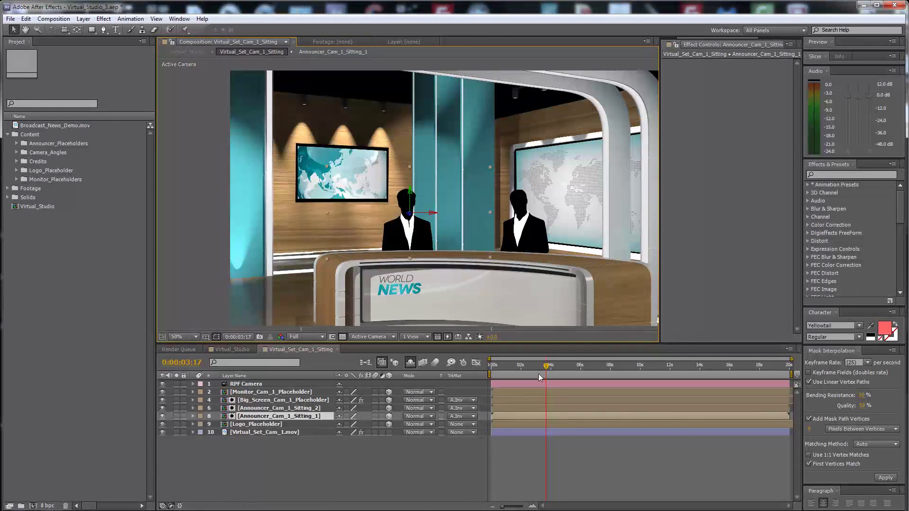
# Scrub and play the Cam 1 sitting set to check the wall monitor footage around 11 seconds
pyautogui.moveTo(538, 373); pyautogui.dragTo(622, 370)
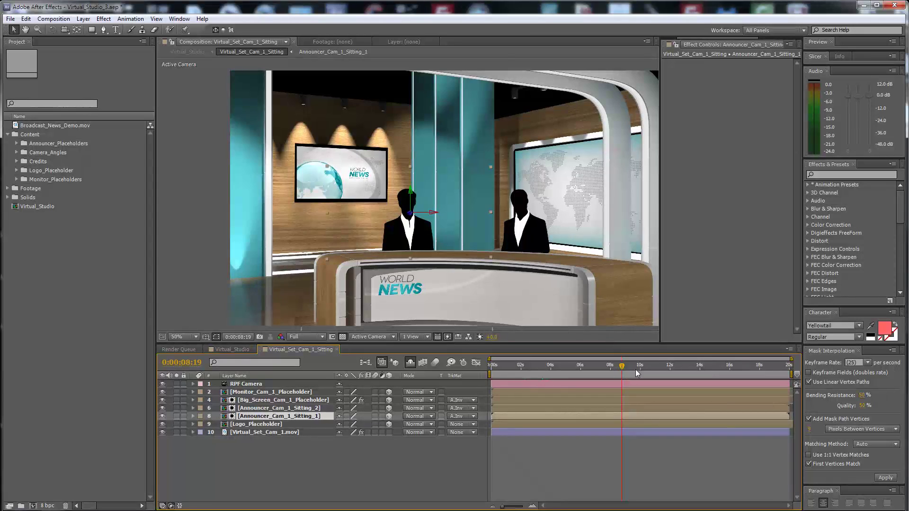
pyautogui.press('k')
pyautogui.click(427, 438)
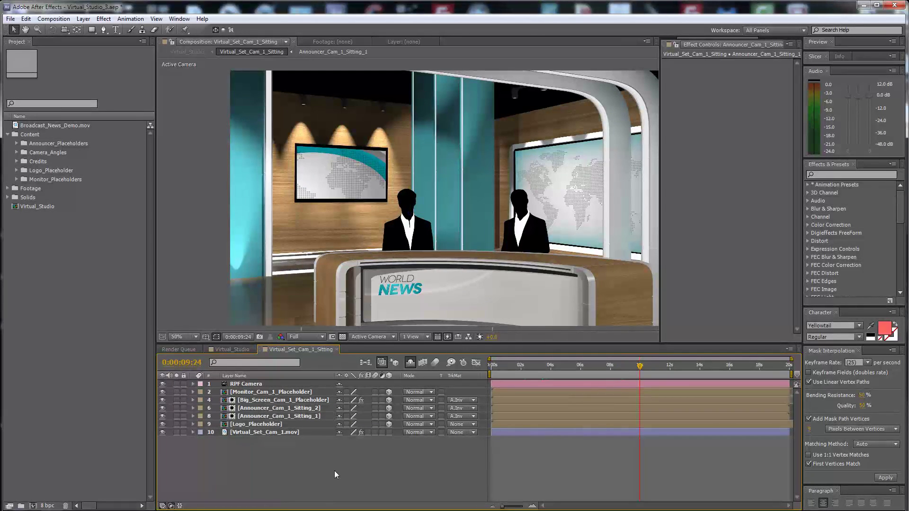
pyautogui.moveTo(666, 373); pyautogui.dragTo(659, 373)
pyautogui.press('pagedown')
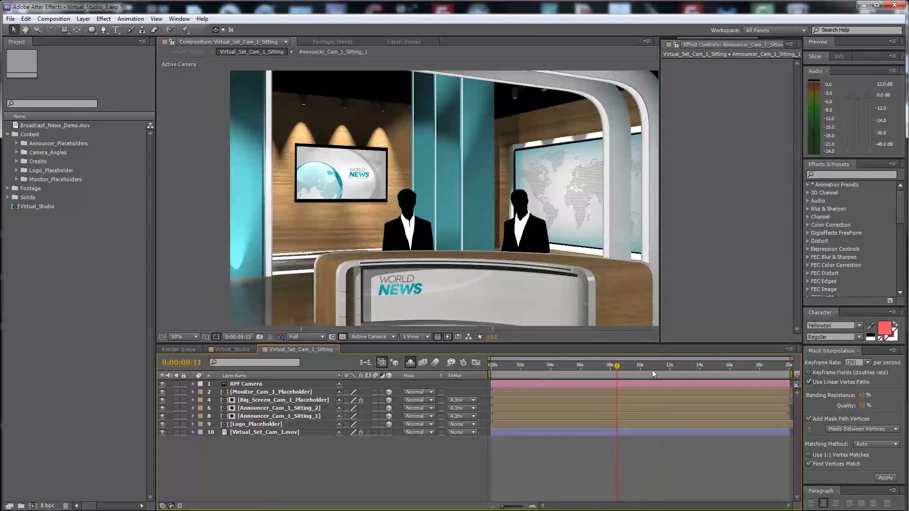
# Back in Virtual_Studio, scrub through the Cam 2 sitting angle and select Virtual_Set_Cam_4_Sitting
pyautogui.click(337, 349)
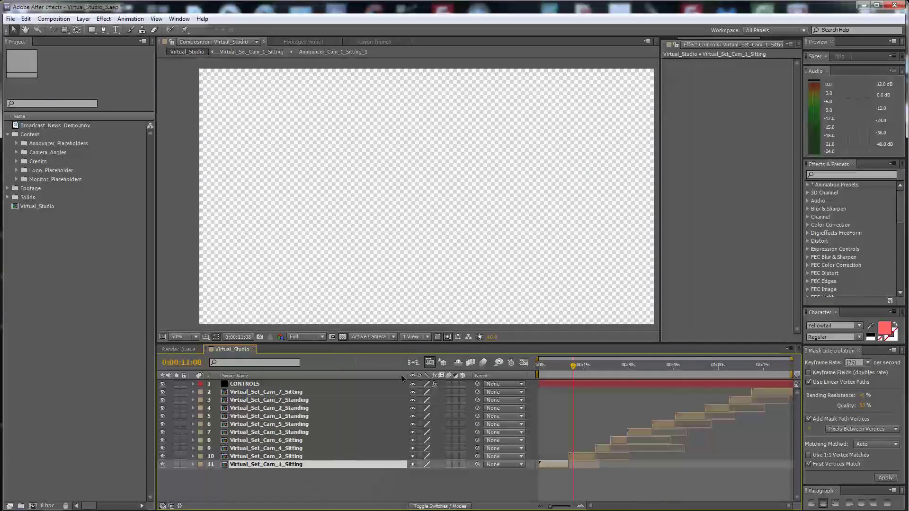
pyautogui.click(571, 369)
pyautogui.moveTo(570, 370); pyautogui.dragTo(591, 368)
pyautogui.click(584, 457)
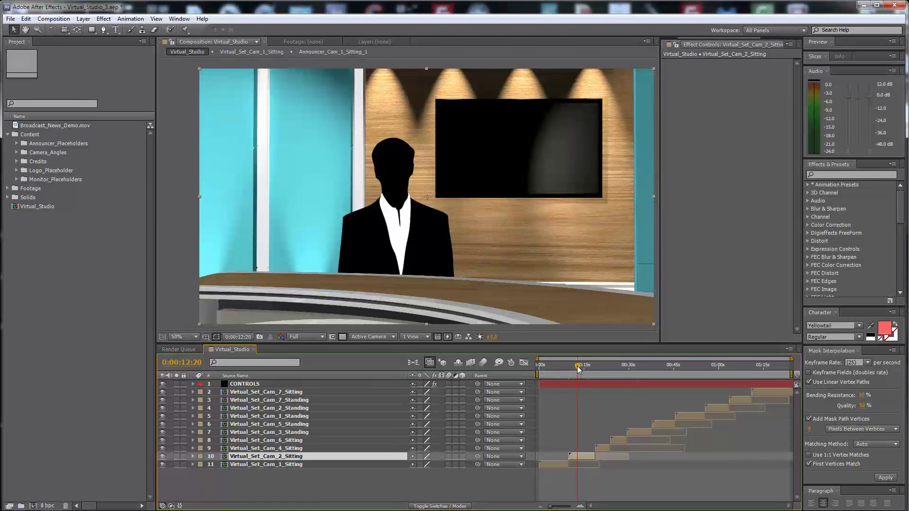
pyautogui.click(578, 370)
pyautogui.moveTo(578, 369); pyautogui.dragTo(602, 370)
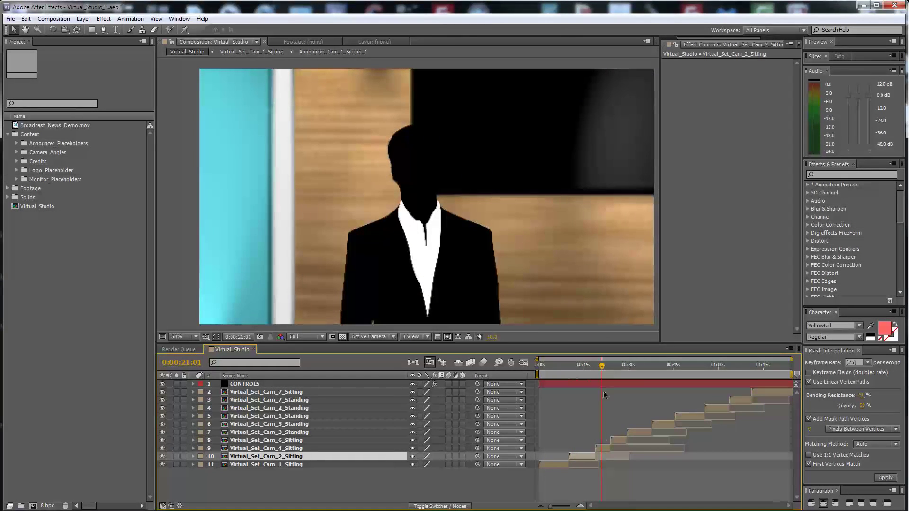
pyautogui.click(603, 448)
pyautogui.doubleClick(604, 448)
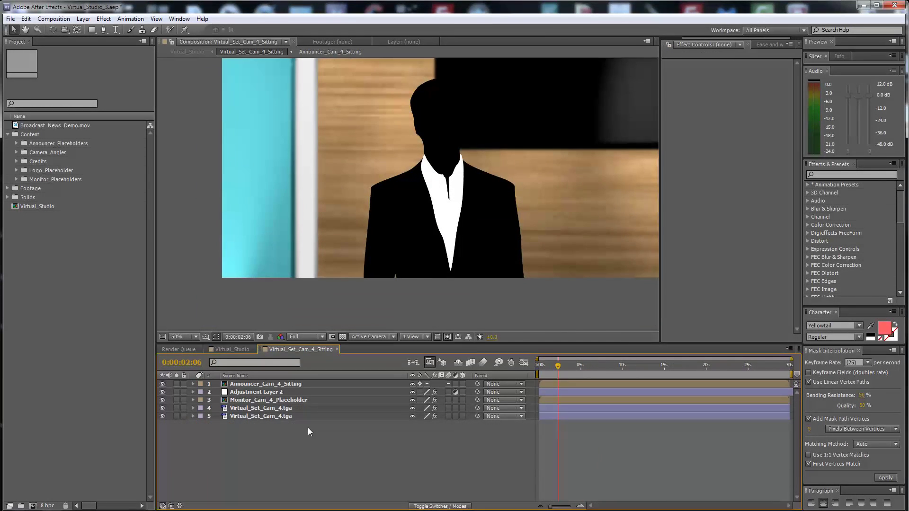
pyautogui.click(256, 385)
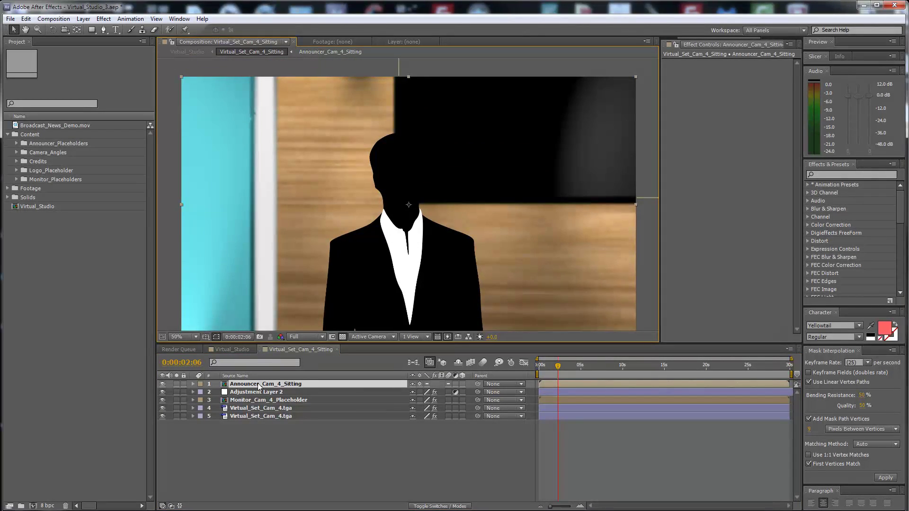
pyautogui.doubleClick(258, 383)
pyautogui.click(420, 350)
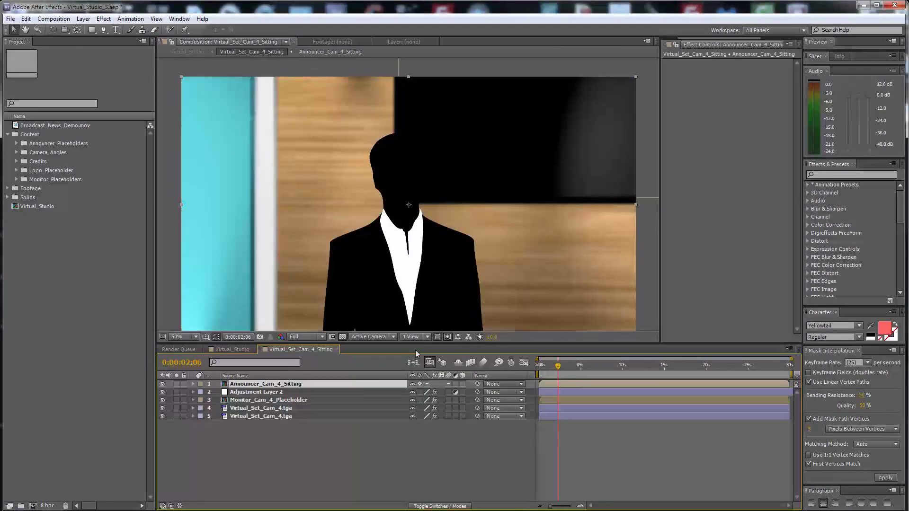
pyautogui.moveTo(558, 366); pyautogui.dragTo(590, 366)
pyautogui.moveTo(646, 375); pyautogui.dragTo(676, 392)
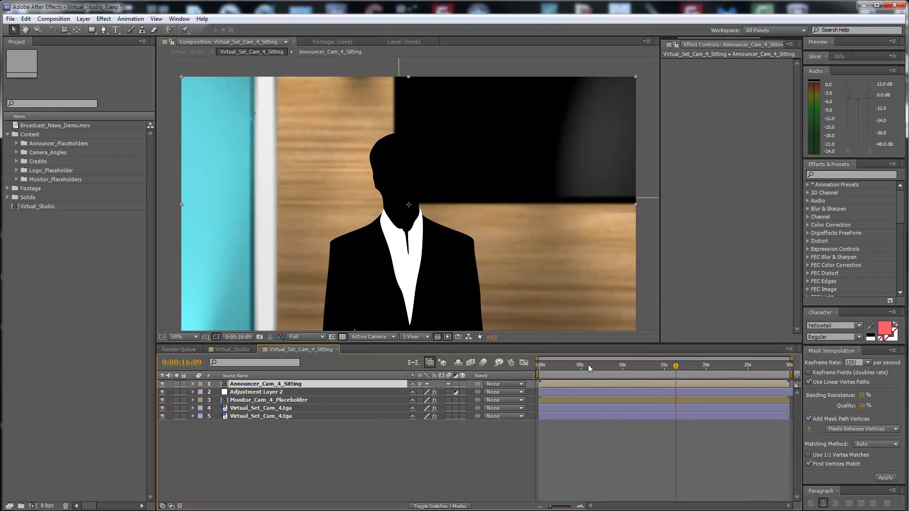
pyautogui.click(602, 366)
pyautogui.click(606, 366)
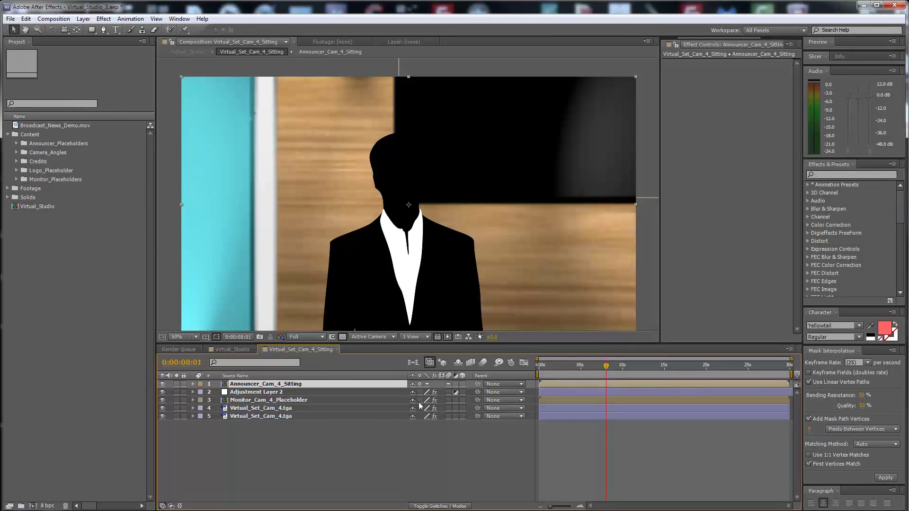
# Place Broadcast_News_Demo.mov into the Monitor_Cam_4_Placeholder composition
pyautogui.doubleClick(251, 401)
pyautogui.moveTo(12, 125); pyautogui.dragTo(387, 384)
pyautogui.click(425, 350)
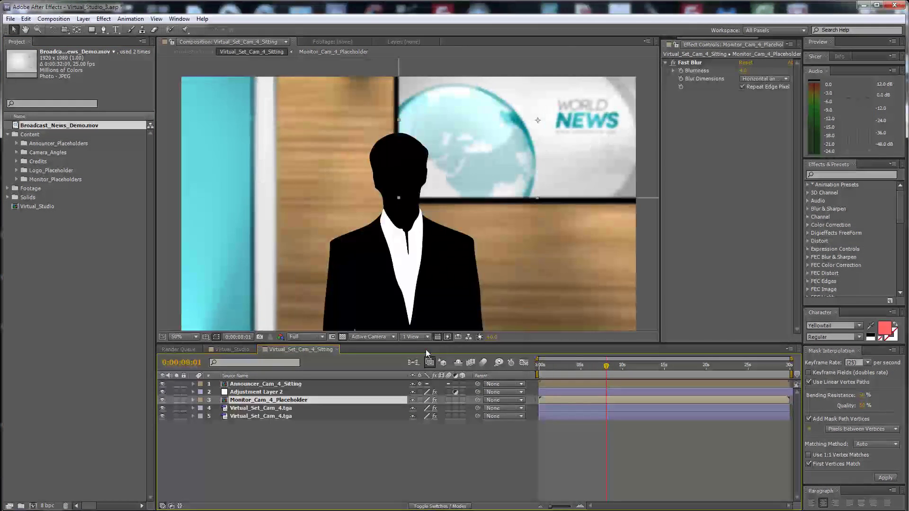
# Set Adjustment Layer 2's Fast Blur Blurriness to 10
pyautogui.click(249, 393)
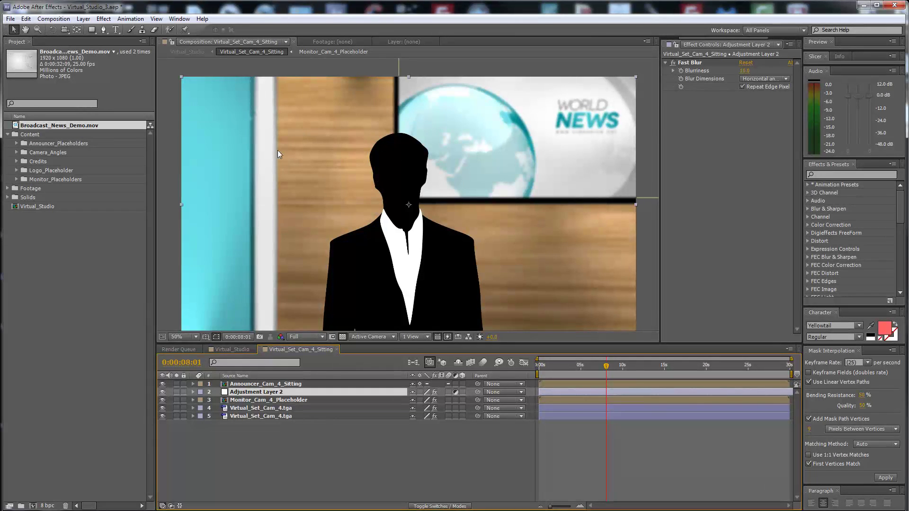
pyautogui.moveTo(745, 70)
pyautogui.mouseDown()
pyautogui.moveTo(757, 70)
pyautogui.moveTo(747, 75)
pyautogui.mouseUp()
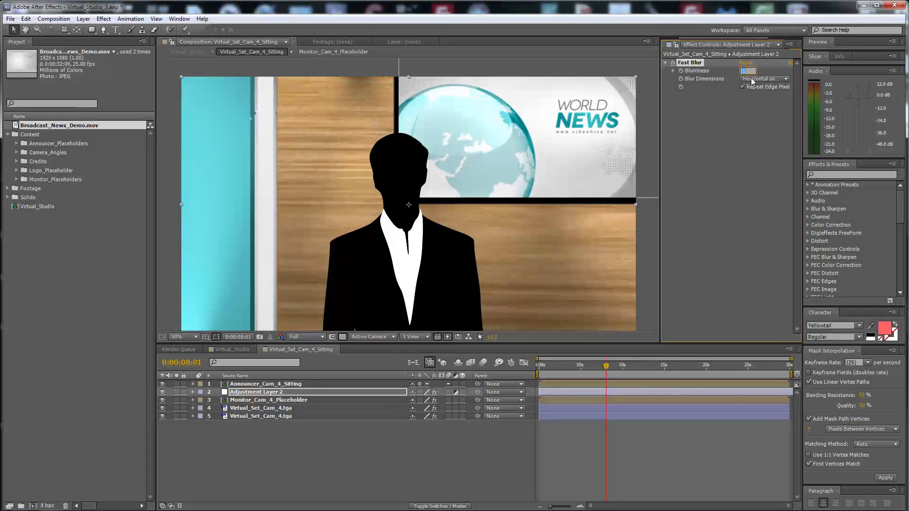
pyautogui.write('10')
pyautogui.press('Return')
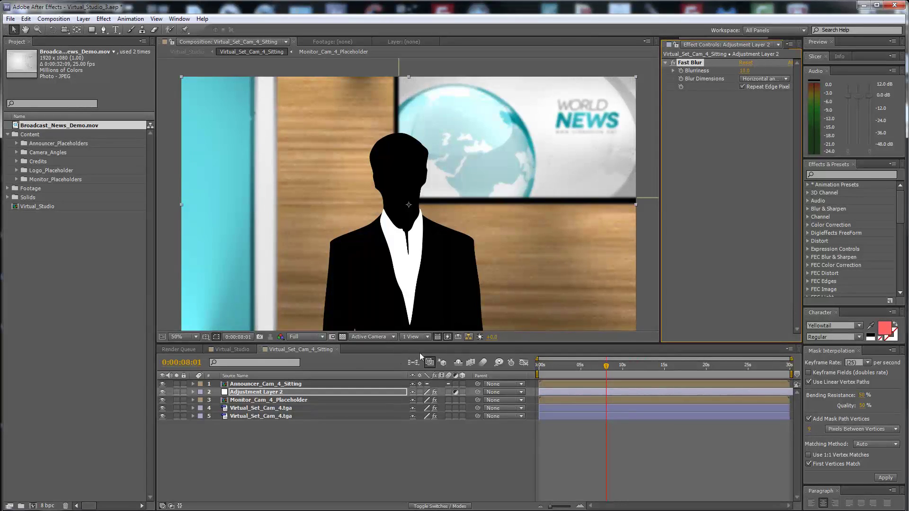
# Return to Virtual_Studio and scrub to the Virtual_Set_Cam_6_Sitting angle around 34 seconds
pyautogui.click(335, 349)
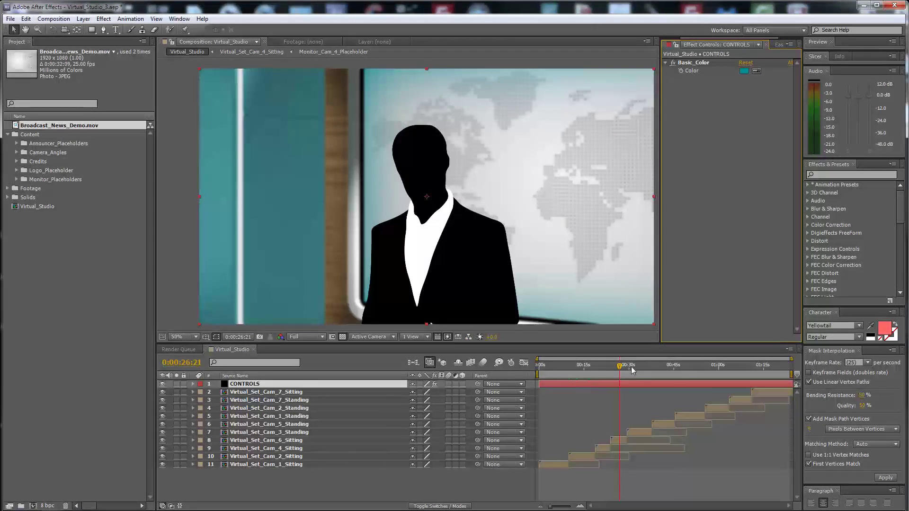
pyautogui.moveTo(633, 369); pyautogui.dragTo(625, 369)
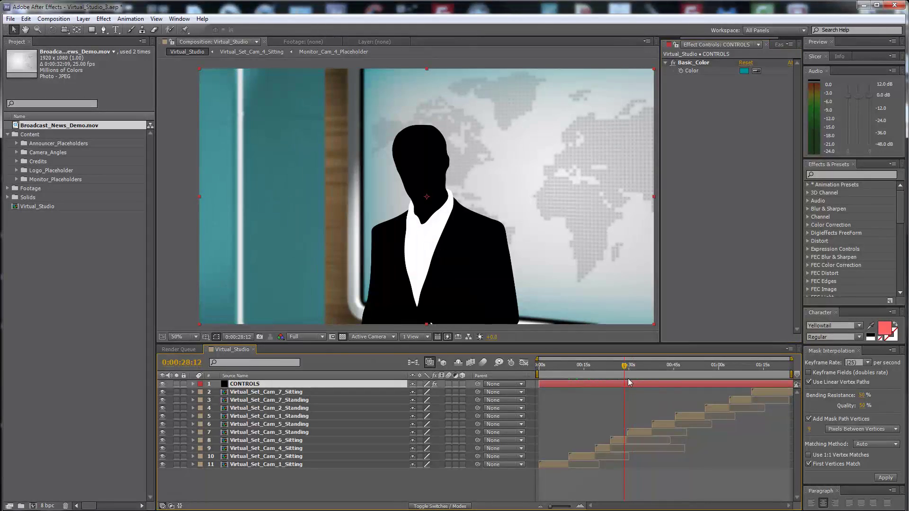
pyautogui.click(613, 442)
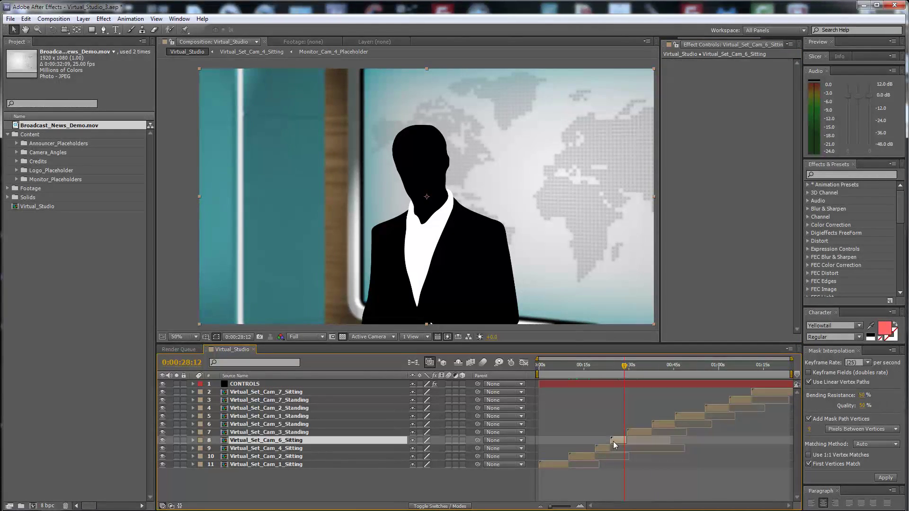
pyautogui.click(635, 367)
pyautogui.moveTo(635, 367); pyautogui.dragTo(641, 368)
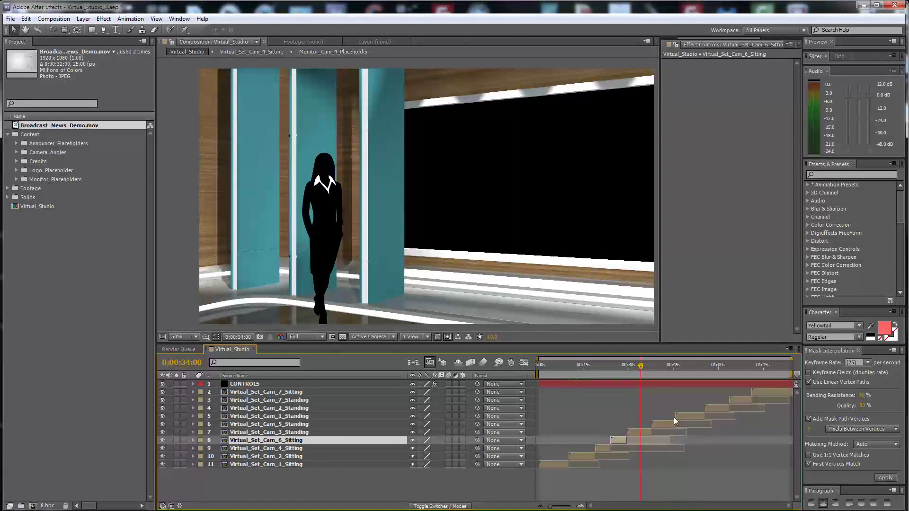
# Move ahead past Virtual_Set_Cam_5_Standing to about 48 seconds and select Virtual_Set_Cam_1_Standing
pyautogui.moveTo(655, 373); pyautogui.dragTo(665, 372)
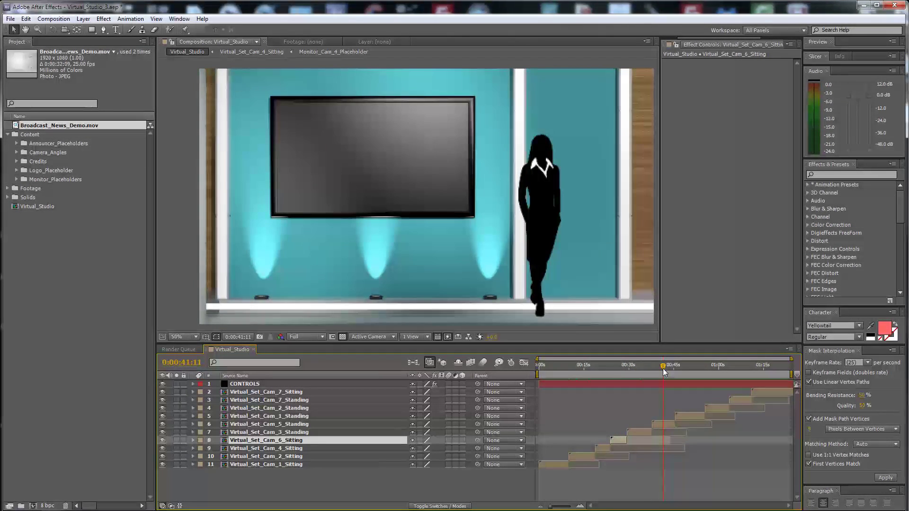
pyautogui.click(667, 425)
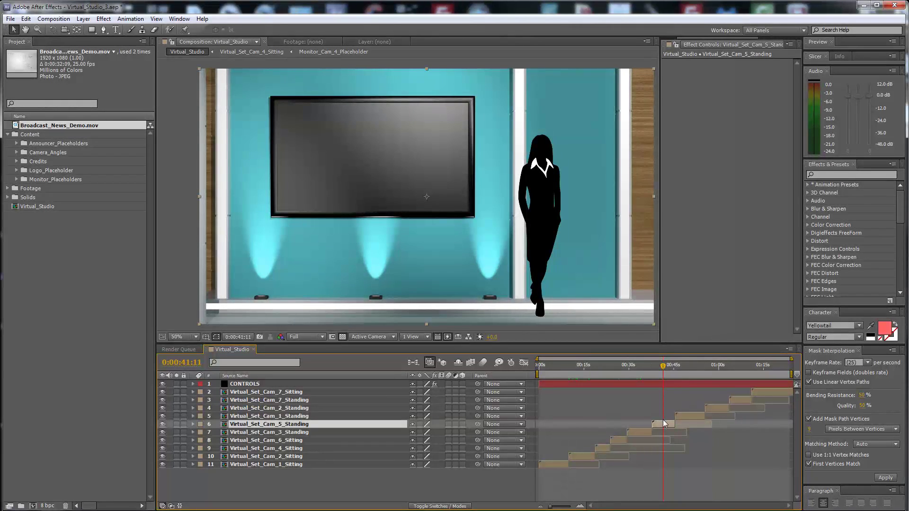
pyautogui.click(685, 368)
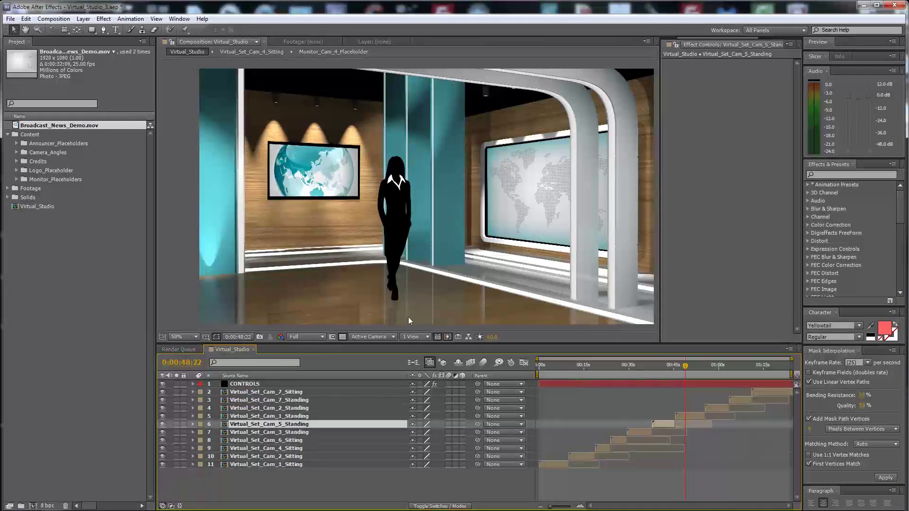
pyautogui.click(689, 417)
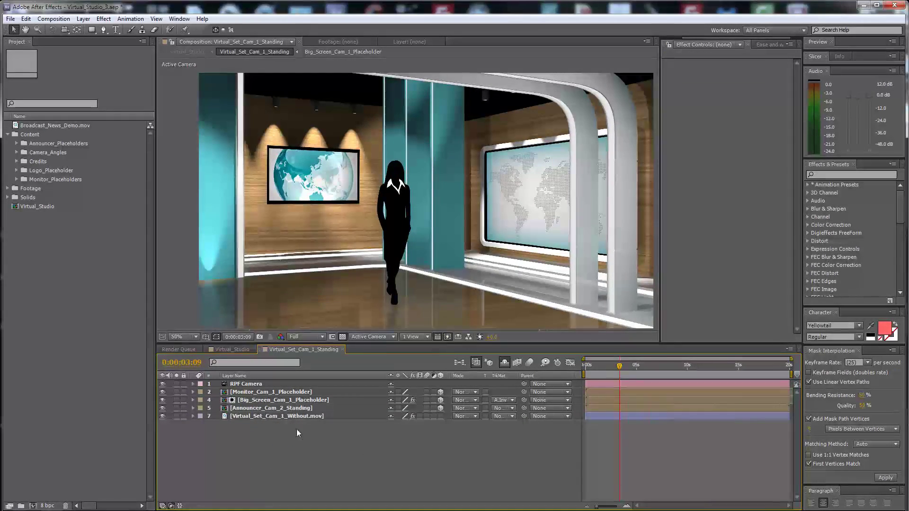
# Inspect Announcer_Cam_2_Standing, preview the camera move to 0:00:06:24, then return to Virtual_Studio at 0:00:59:00
pyautogui.doubleClick(277, 410)
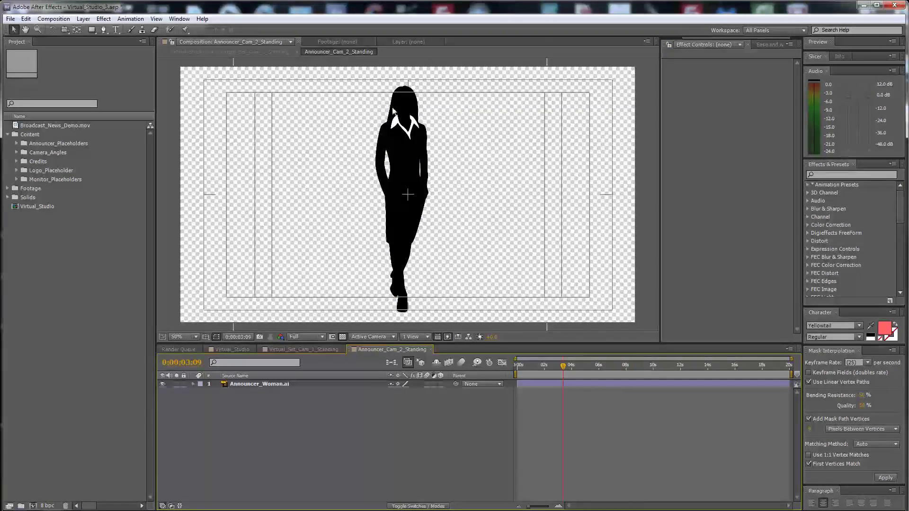
pyautogui.click(431, 350)
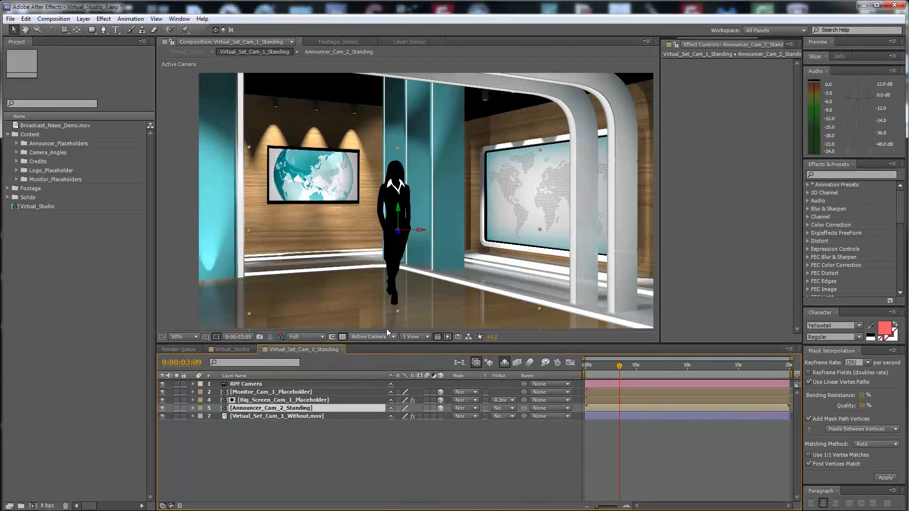
pyautogui.moveTo(629, 375); pyautogui.dragTo(600, 374)
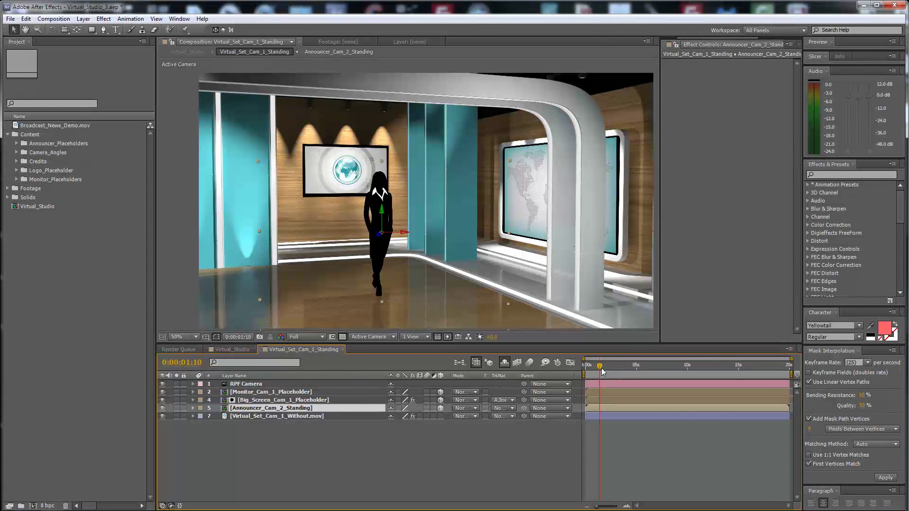
pyautogui.moveTo(608, 366); pyautogui.dragTo(674, 367)
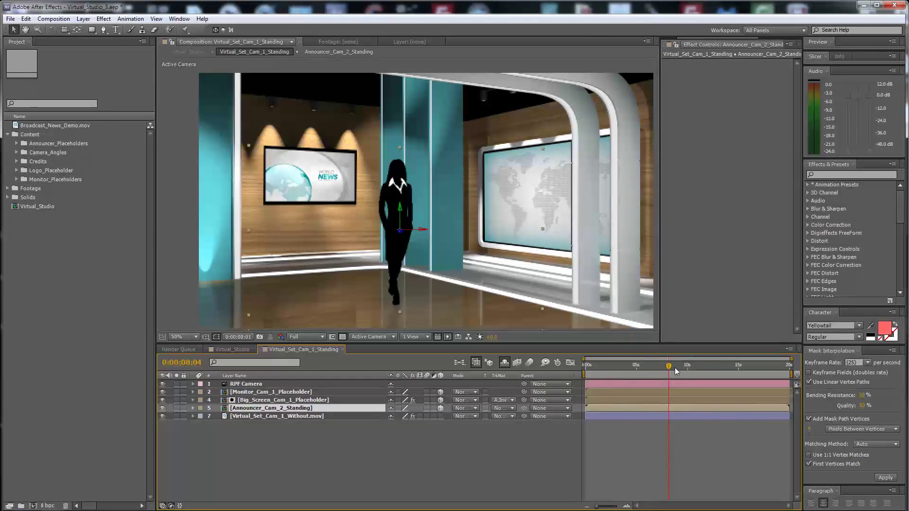
pyautogui.click(343, 349)
pyautogui.click(717, 372)
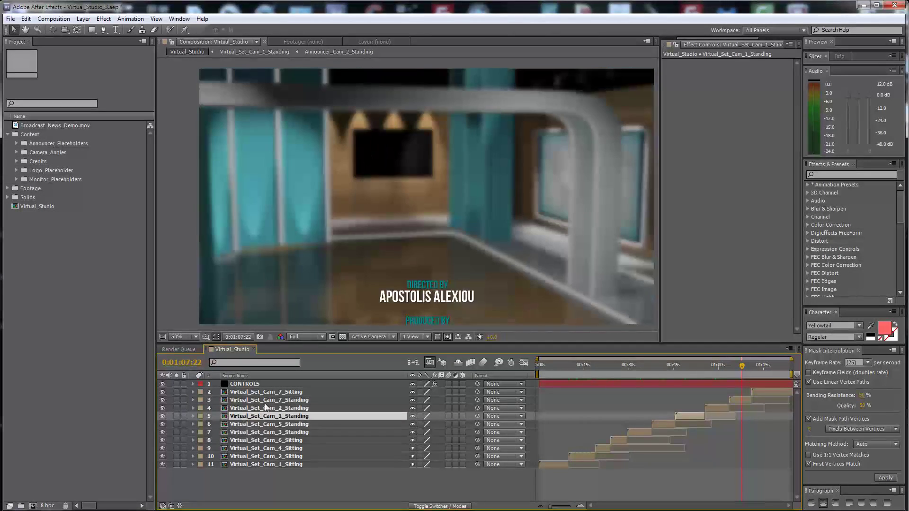
# Scrub Virtual_Set_Cam_7_Standing's closing credits, then select CONTROLS near the timeline start
pyautogui.click(720, 399)
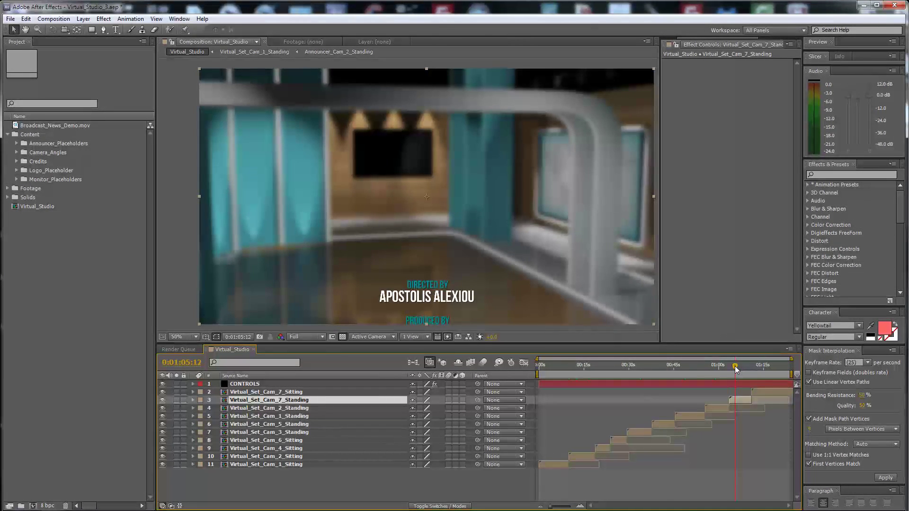
pyautogui.moveTo(736, 369); pyautogui.dragTo(770, 371)
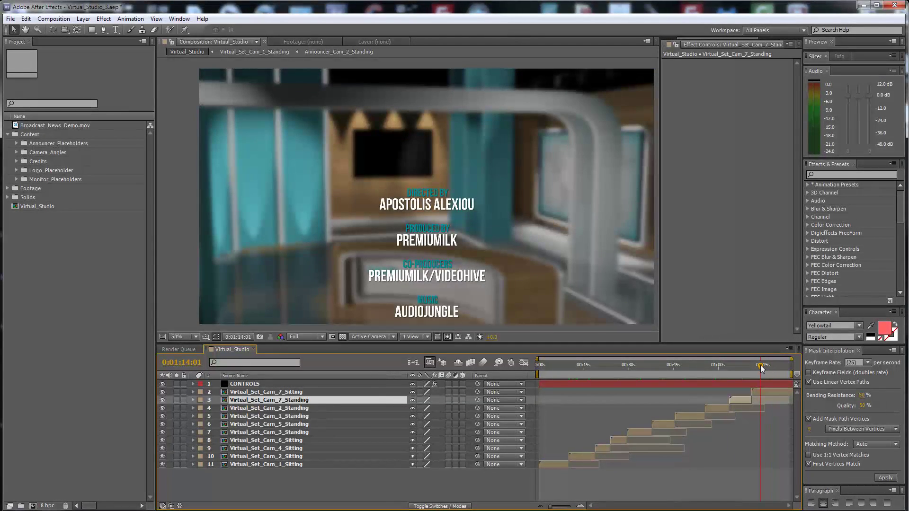
pyautogui.moveTo(761, 368)
pyautogui.mouseDown()
pyautogui.moveTo(741, 371)
pyautogui.moveTo(770, 372)
pyautogui.mouseUp()
pyautogui.click(554, 367)
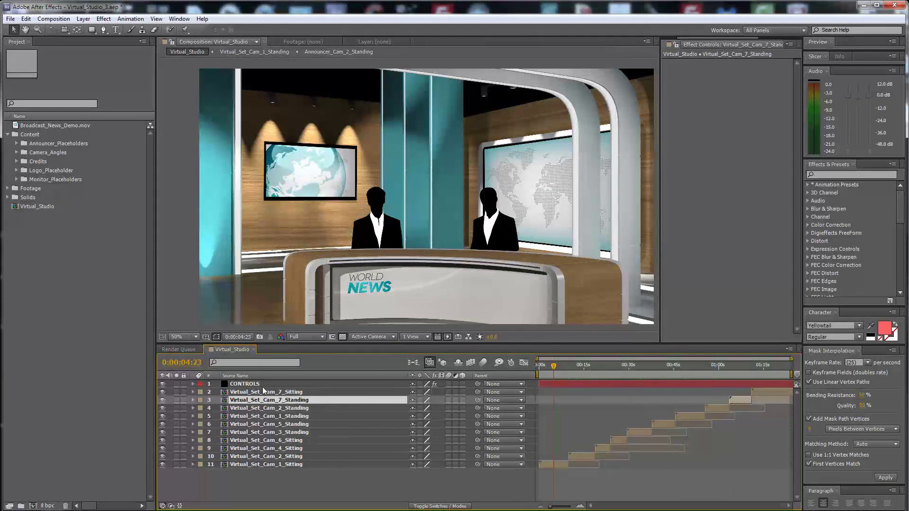
pyautogui.click(256, 385)
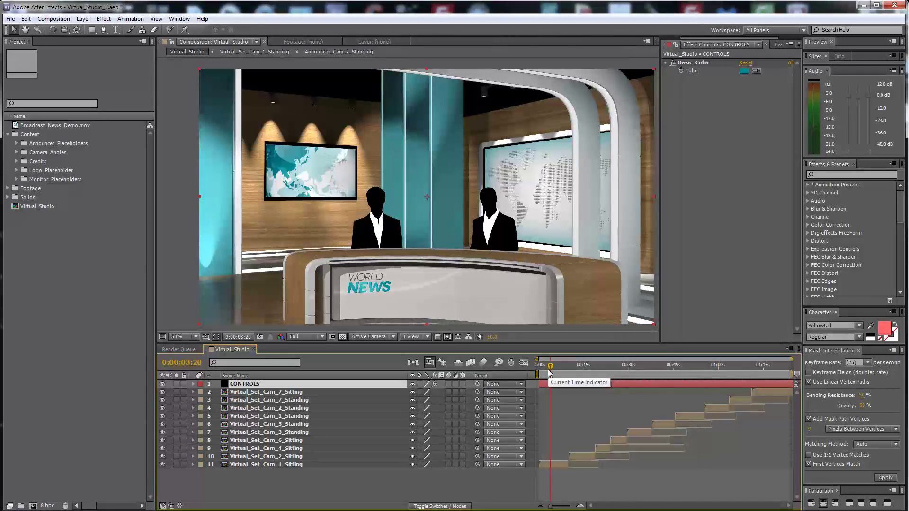
# Add Virtual_Studio to the render queue, then delete every queued item so the queue is empty
pyautogui.click(547, 466)
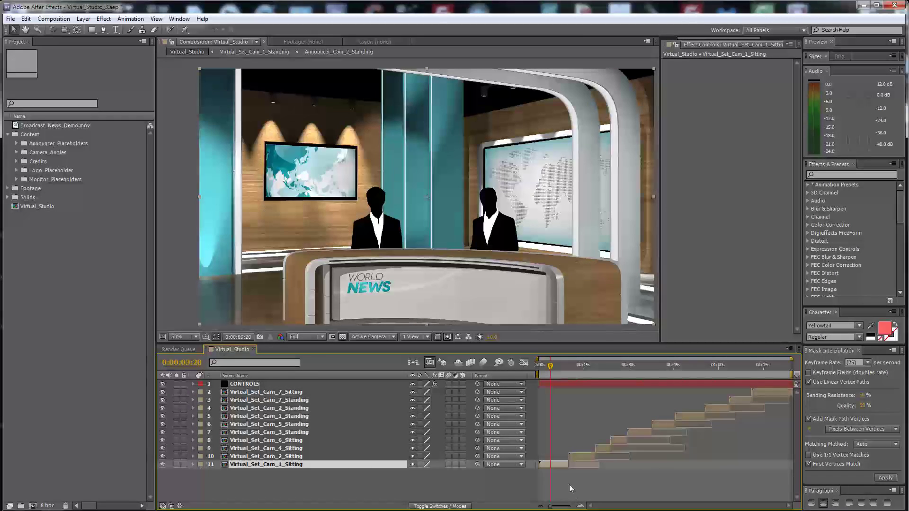
pyautogui.click(54, 20)
pyautogui.click(52, 88)
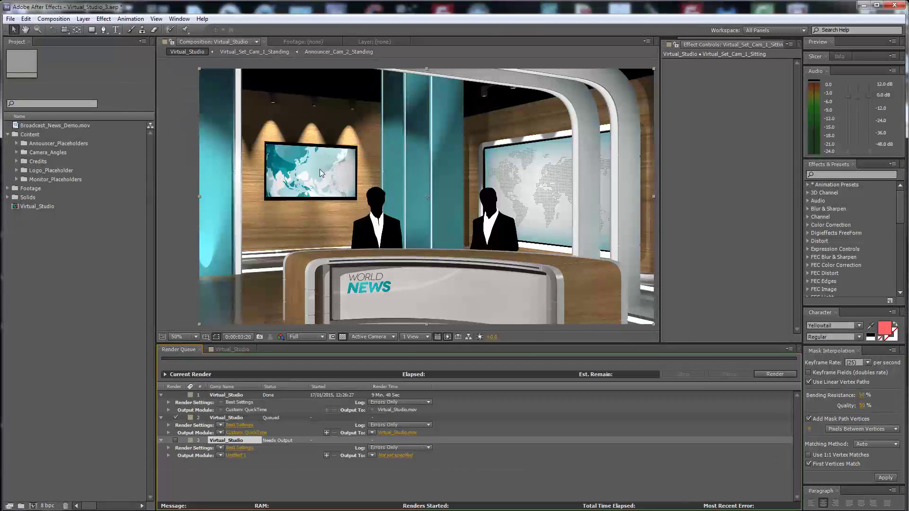
pyautogui.hotkey('ctrl', 'a')
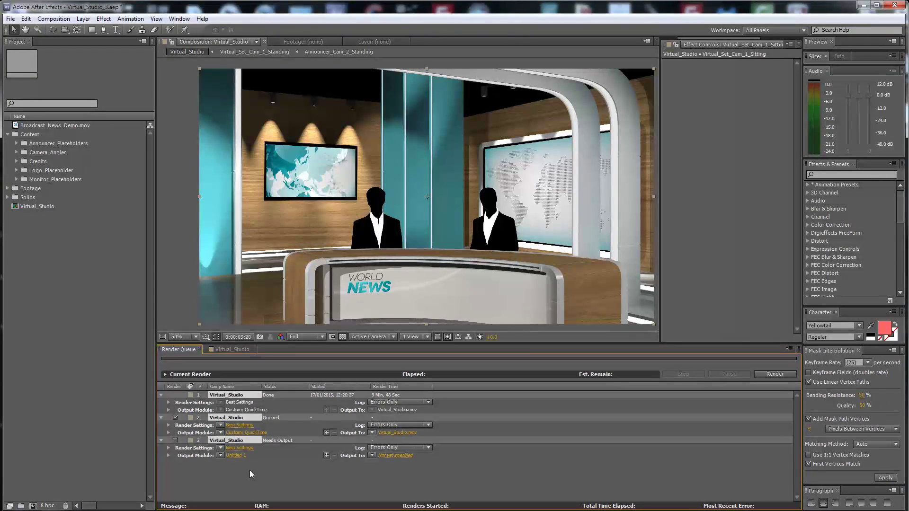
pyautogui.press('Delete')
# Set the work area from the Virtual_Set_Cam_2_Sitting layer's in-point to its out-point
pyautogui.click(226, 353)
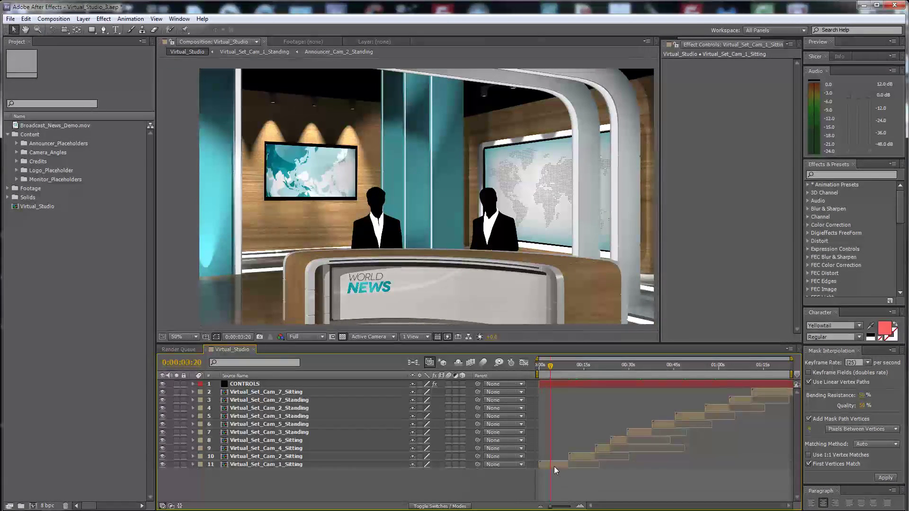
pyautogui.moveTo(550, 365); pyautogui.dragTo(570, 366)
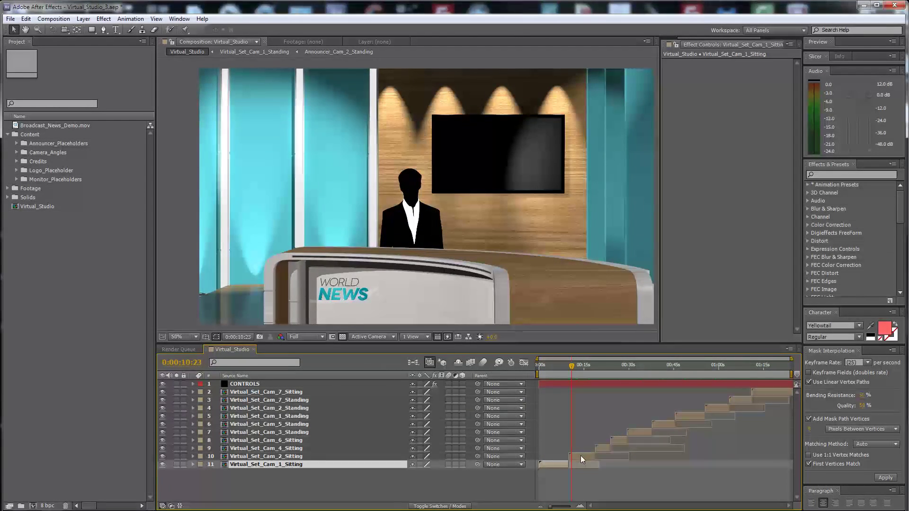
pyautogui.click(581, 455)
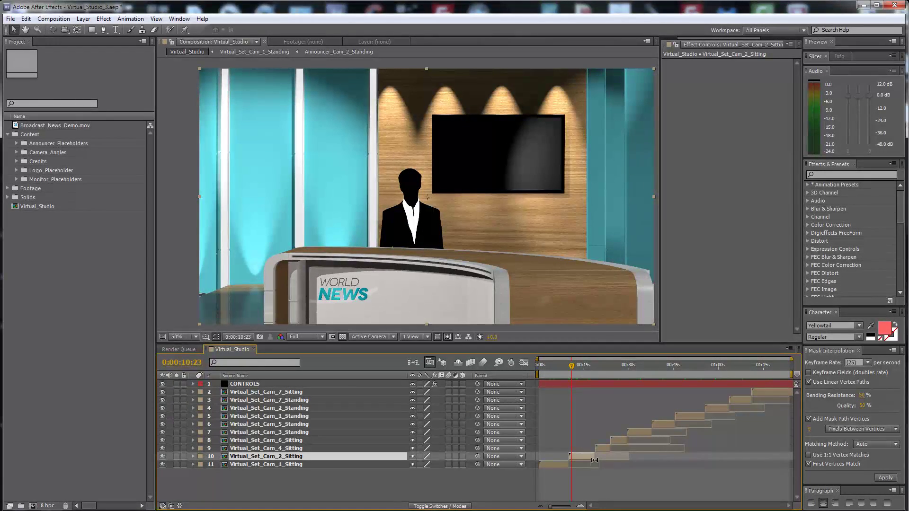
pyautogui.press('i')
pyautogui.press('b')
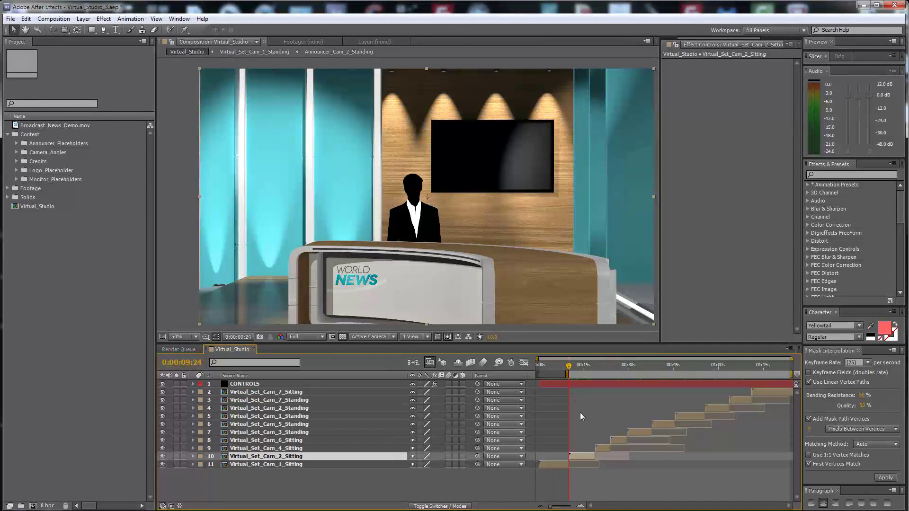
pyautogui.press('o')
pyautogui.press('n')
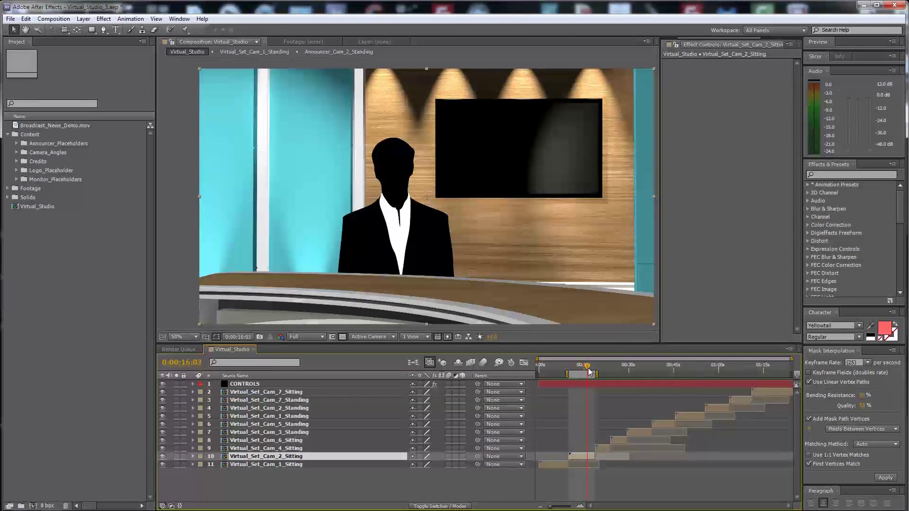
# Queue the Virtual_Studio work area and turn off audio output in its output module
pyautogui.click(53, 19)
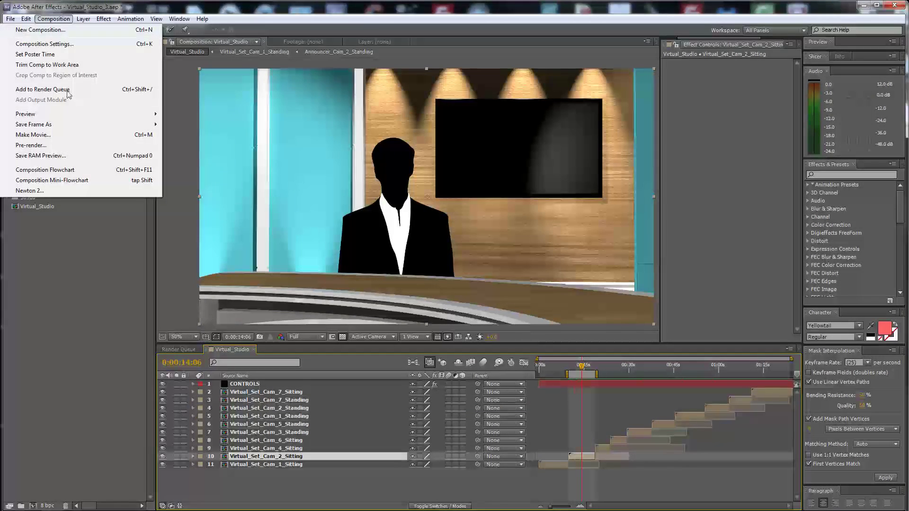
pyautogui.click(65, 90)
pyautogui.click(236, 410)
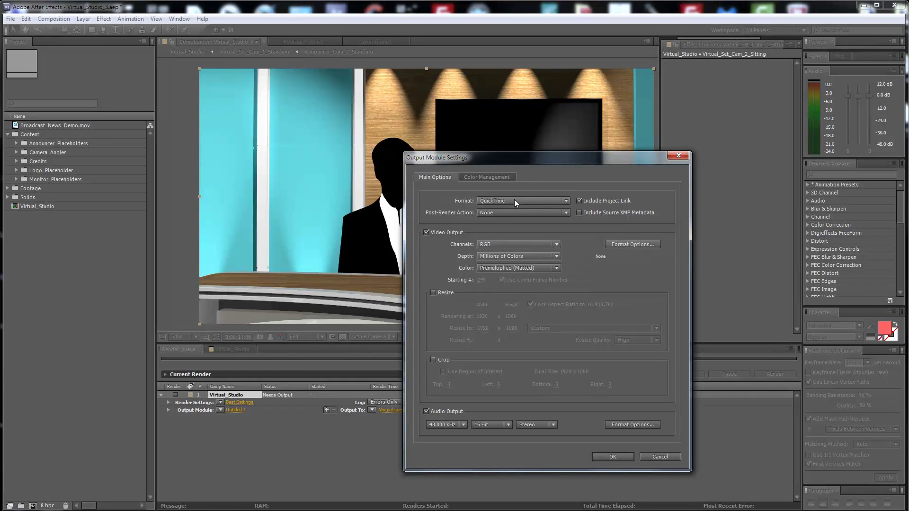
pyautogui.click(450, 411)
# Check the QuickTime codec options, keep the codec, confirm the output module, and keep the default output location
pyautogui.click(621, 243)
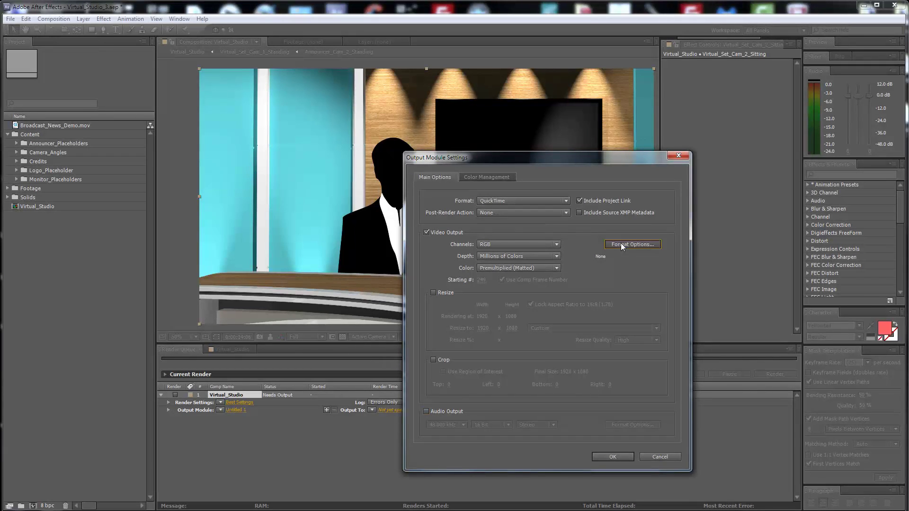
pyautogui.click(660, 166)
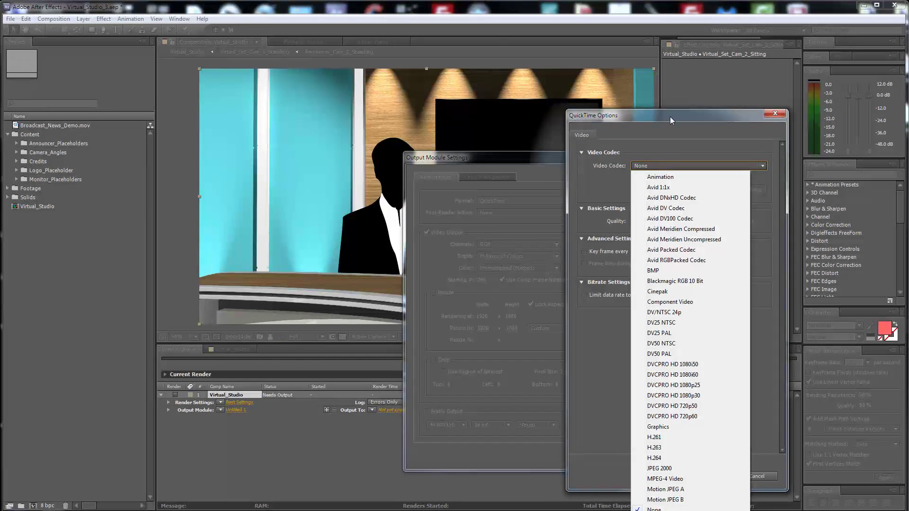
pyautogui.moveTo(670, 117); pyautogui.dragTo(582, 84)
pyautogui.click(590, 137)
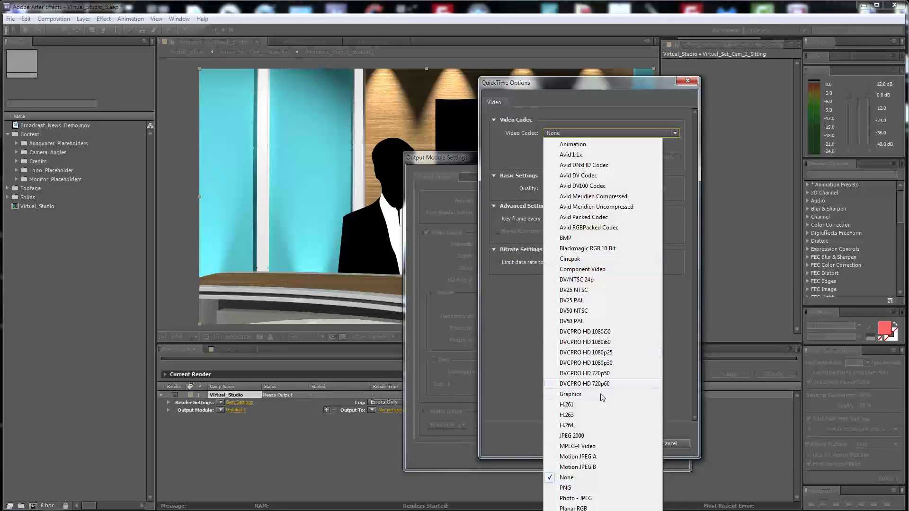
pyautogui.press('Escape')
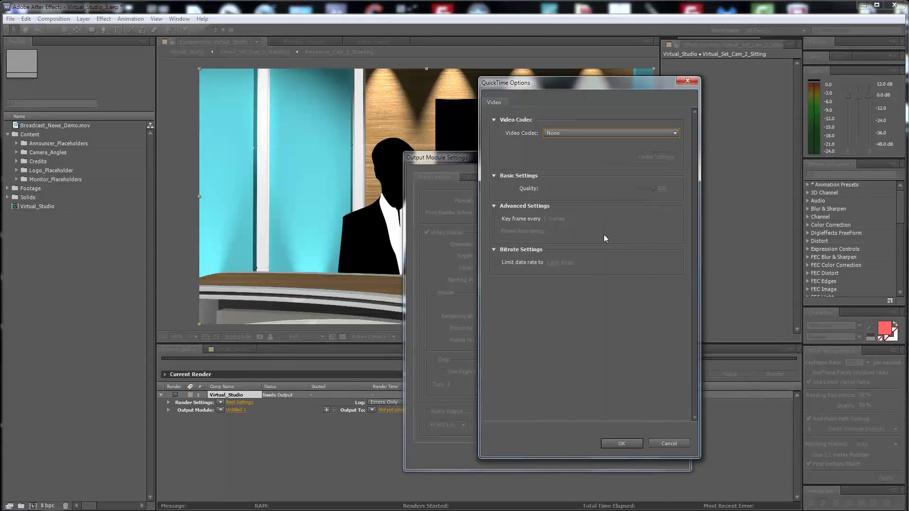
pyautogui.click(637, 445)
pyautogui.click(613, 457)
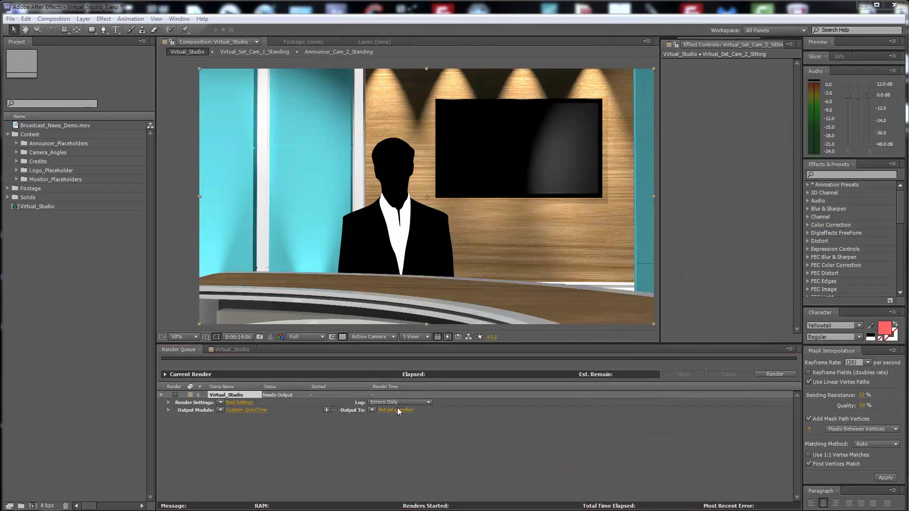
pyautogui.click(397, 408)
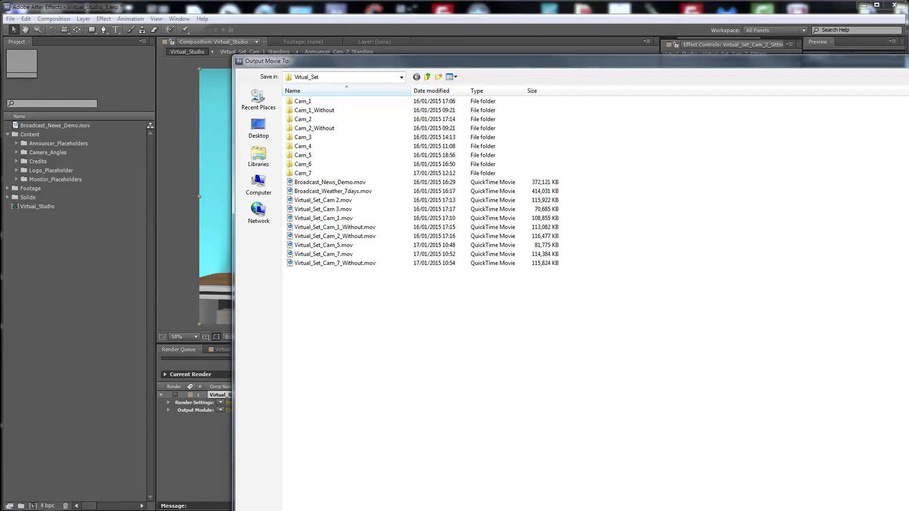
pyautogui.press('Escape')
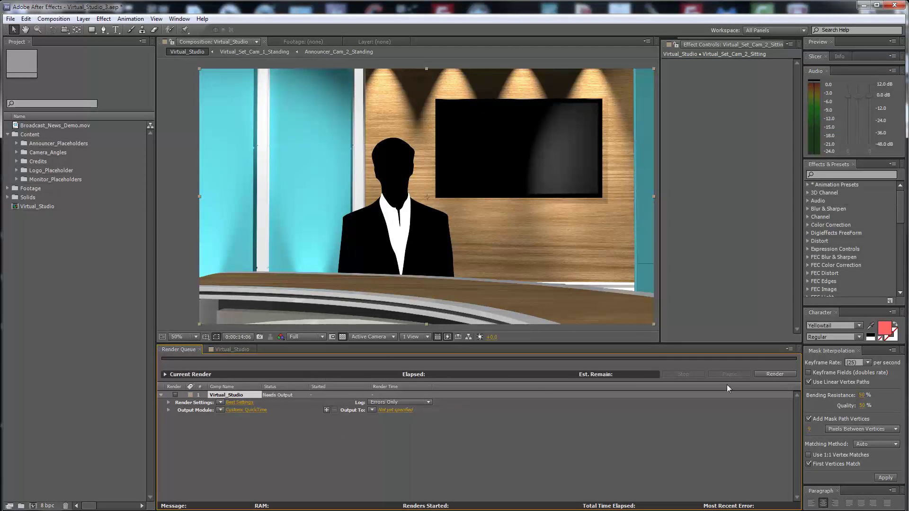
pyautogui.click(232, 349)
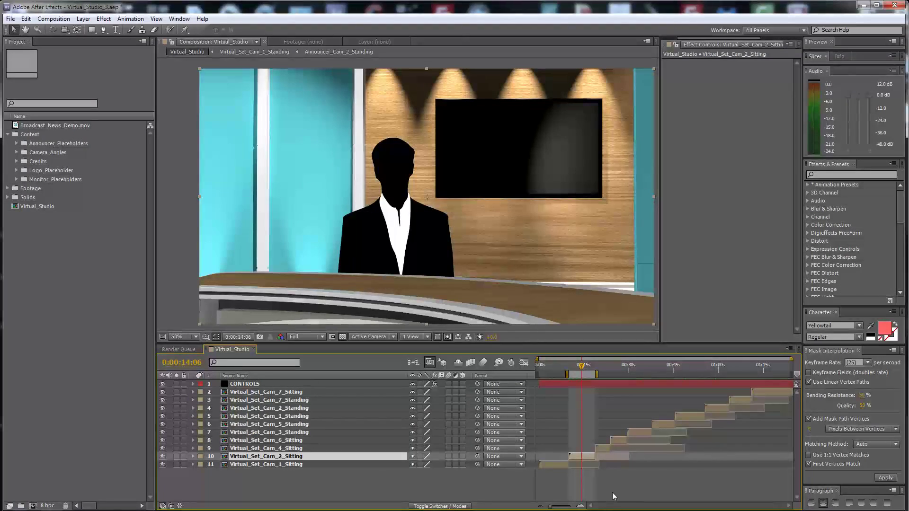